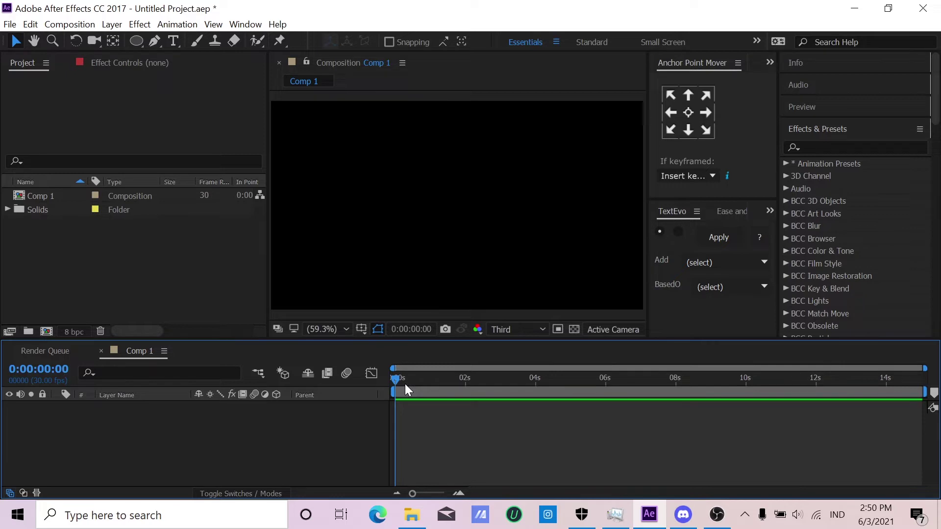
click(671, 519)
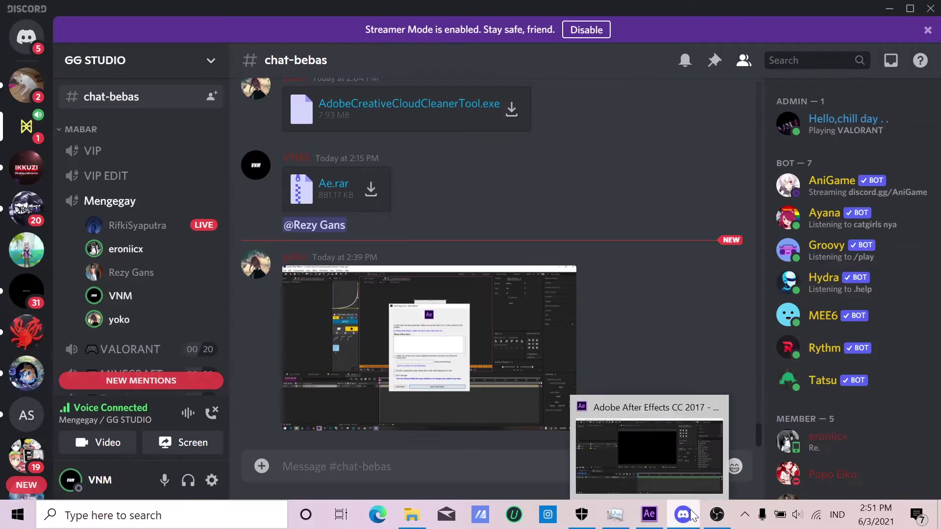
mouse_move(718, 520)
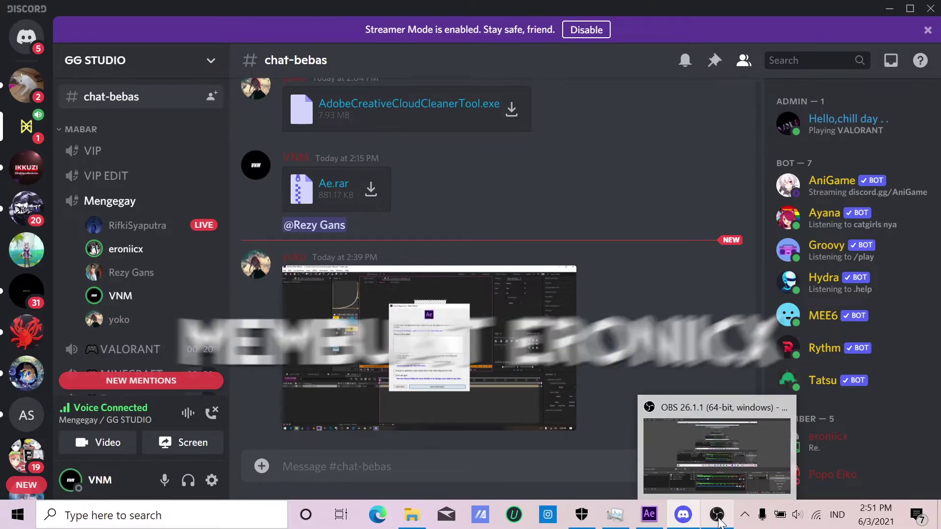
click(718, 519)
click(717, 520)
click(653, 517)
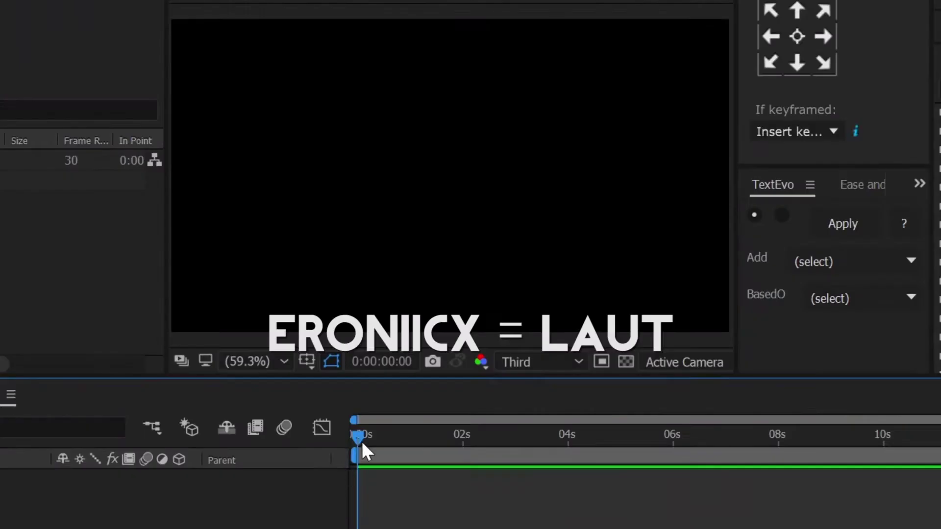
drag(397, 382, 339, 390)
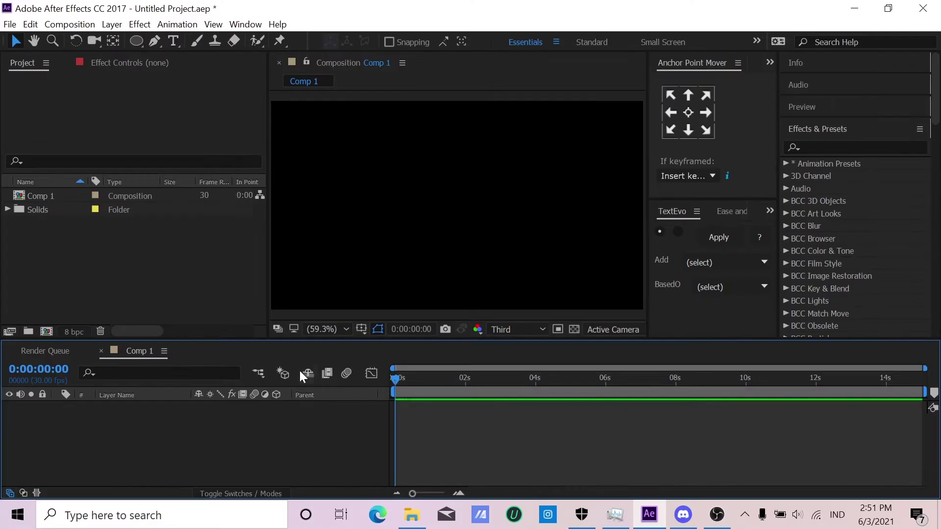
click(60, 243)
click(444, 89)
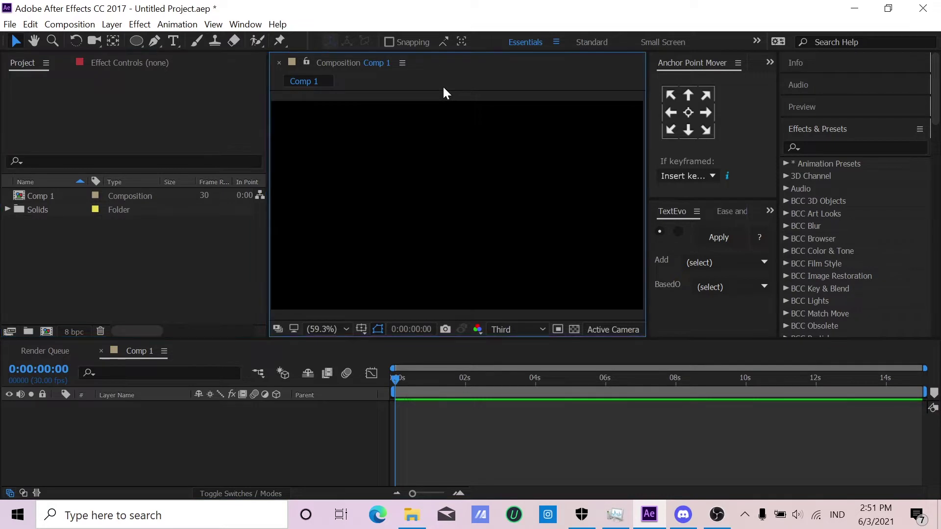
click(725, 130)
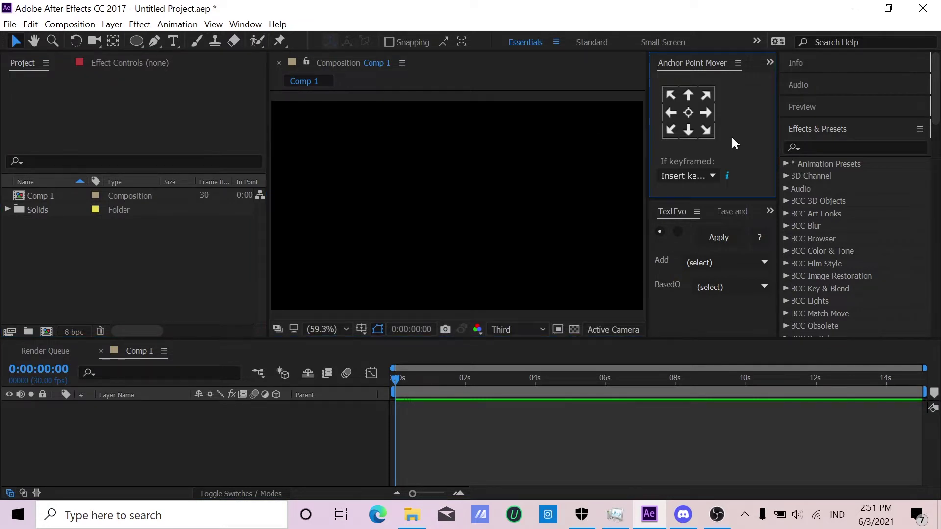
scroll(880, 196, down, 3)
click(881, 200)
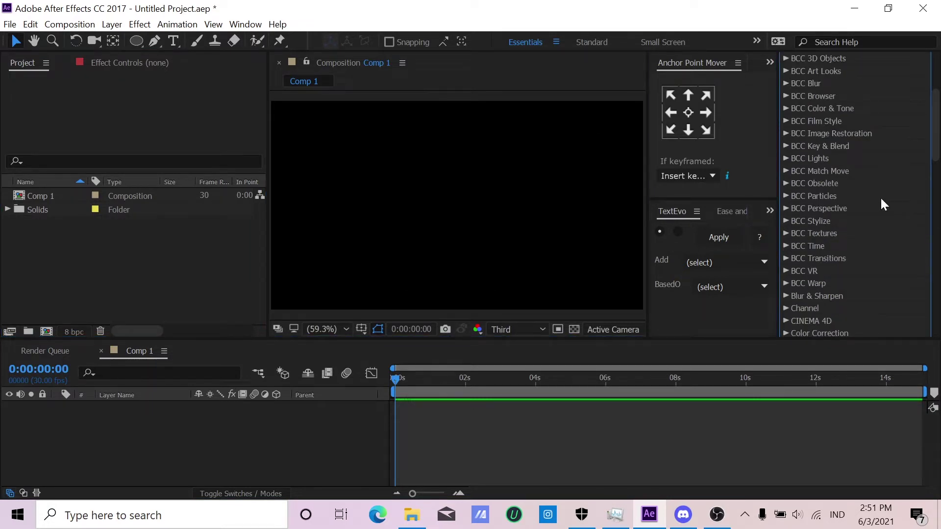
scroll(880, 196, down, 2)
scroll(880, 196, up, 6)
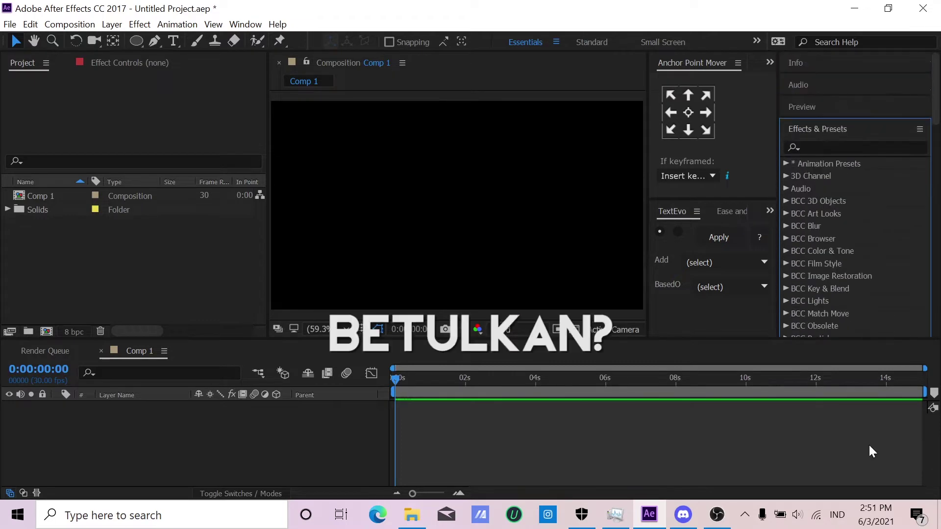
click(685, 514)
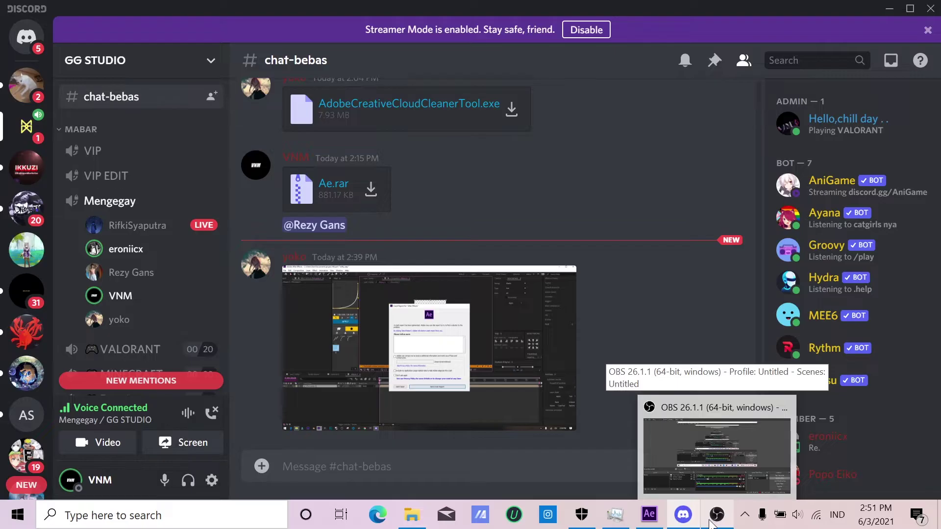
click(659, 517)
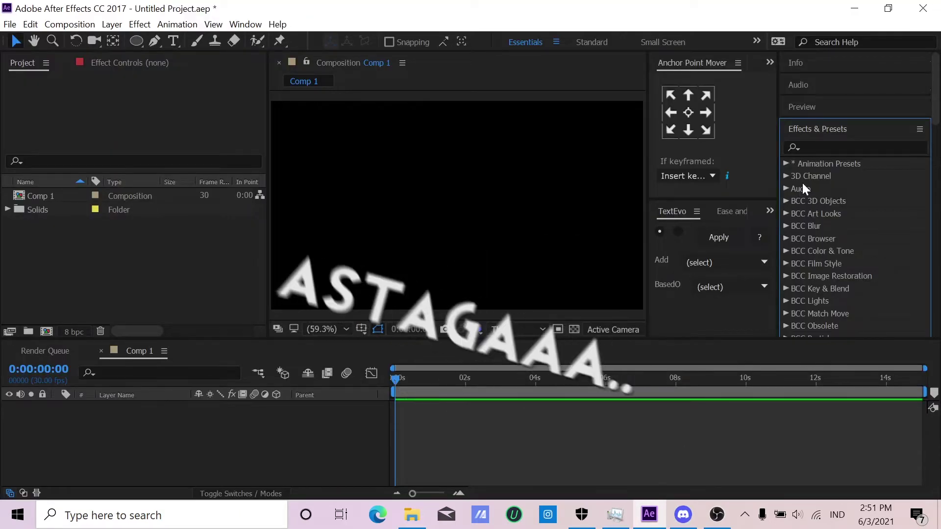
scroll(801, 182, down, 2)
scroll(803, 183, up, 2)
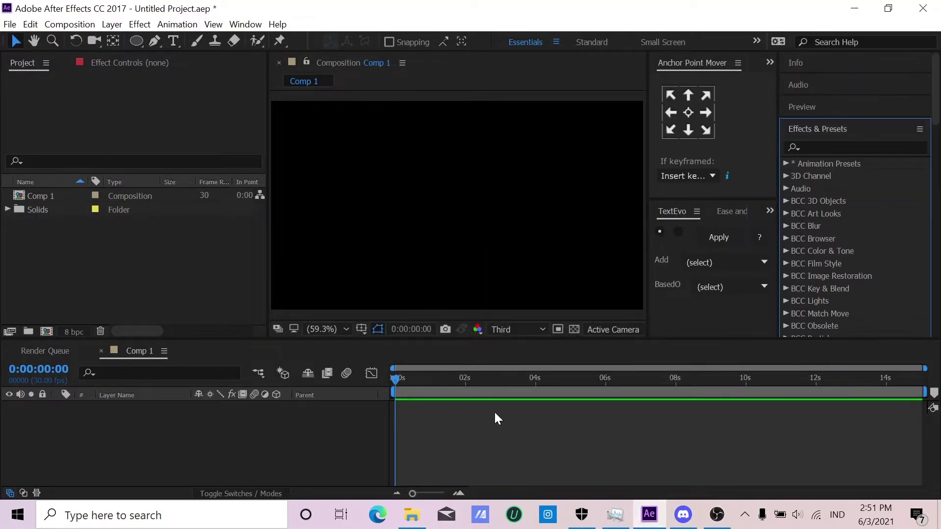
click(88, 260)
click(623, 120)
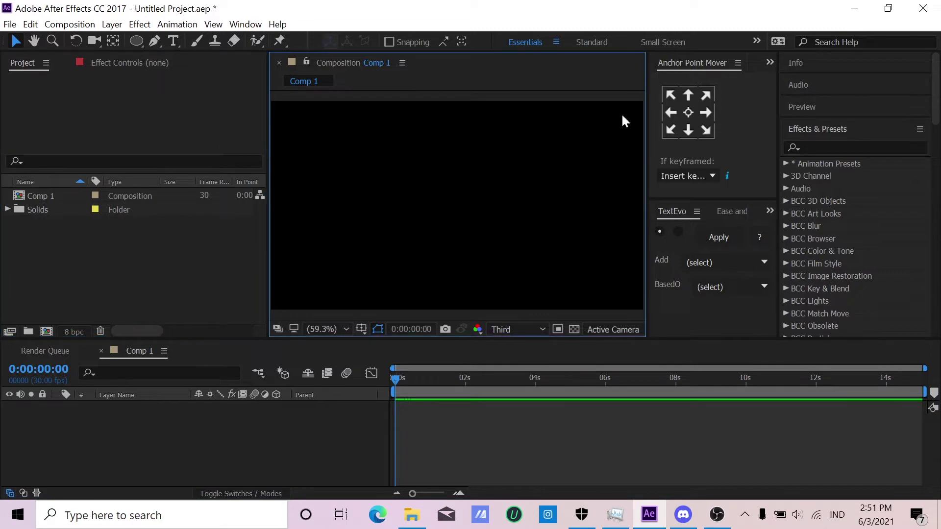
click(816, 132)
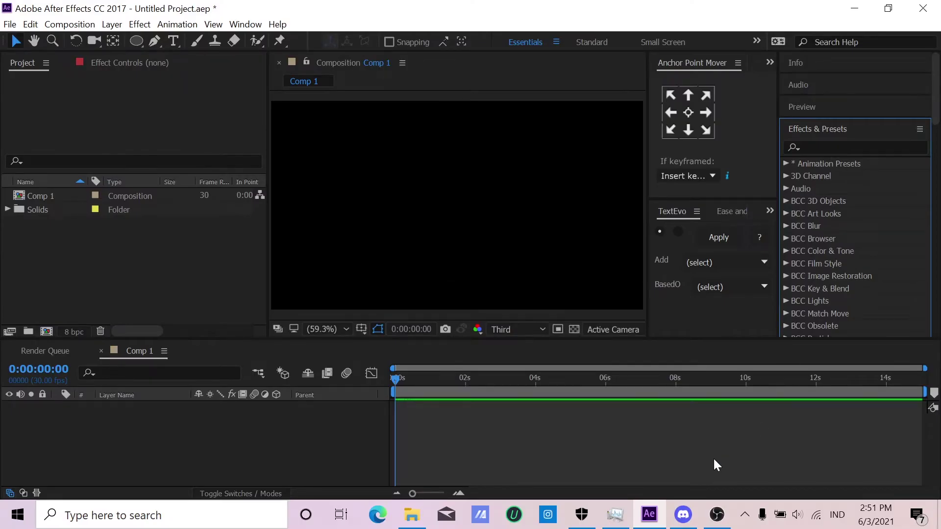
click(691, 516)
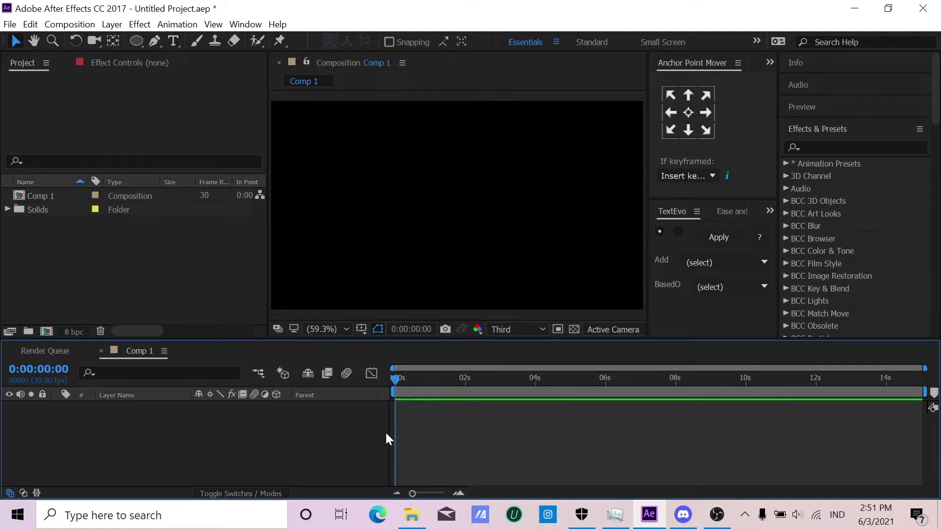
Create a 1280 x 720 px black solid in Comp 1 and apply the MIR 3 Flowing 3D Grid 1 1080p preset to it.
key(ctrl+y)
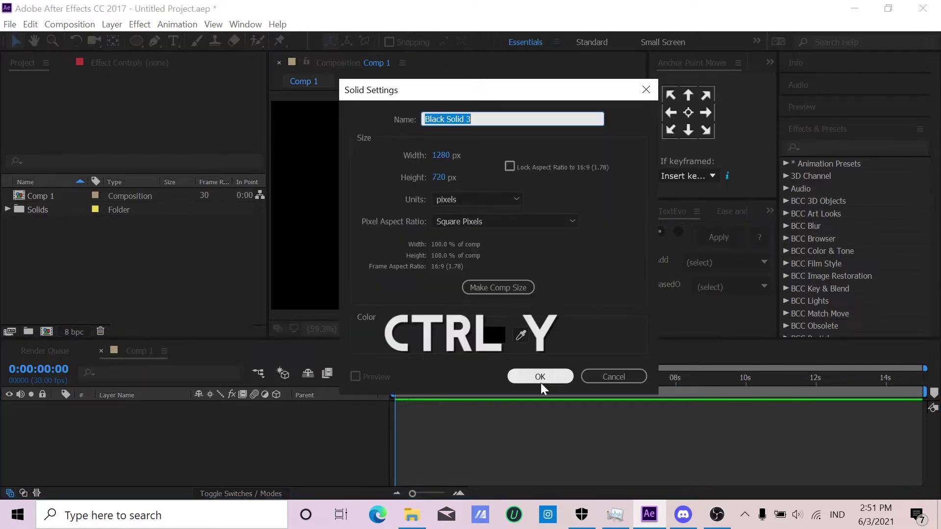
click(541, 376)
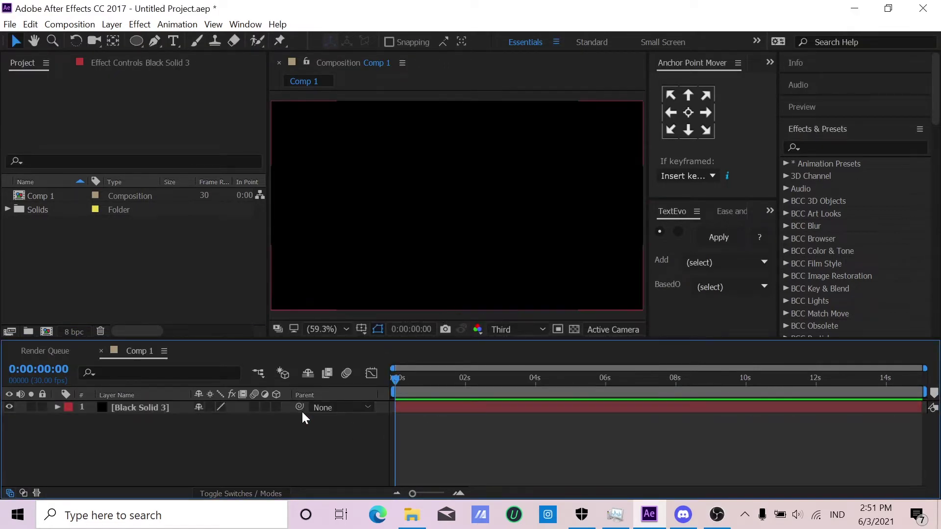
click(815, 149)
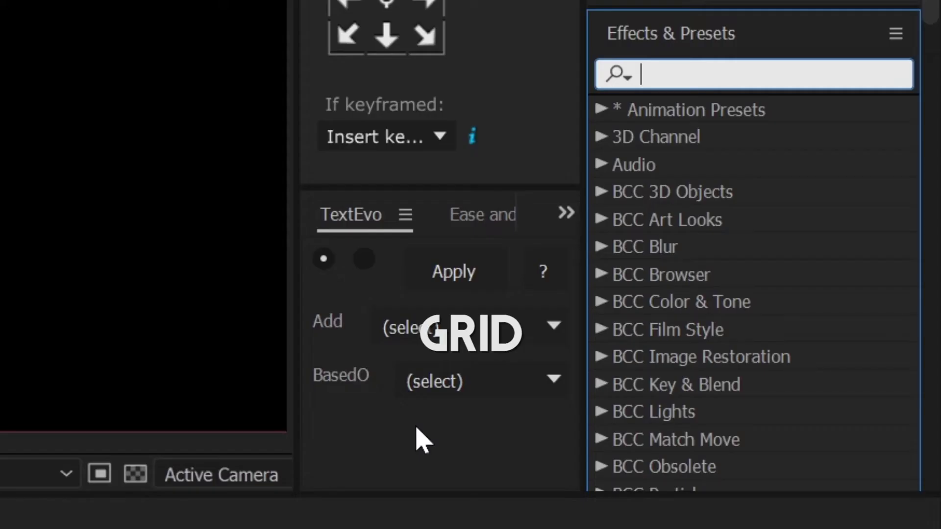
text(grid)
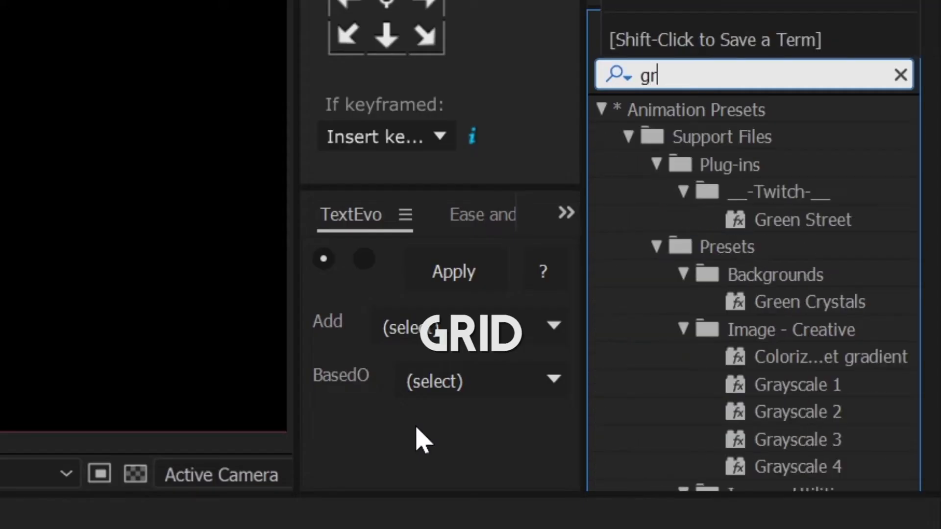
click(782, 276)
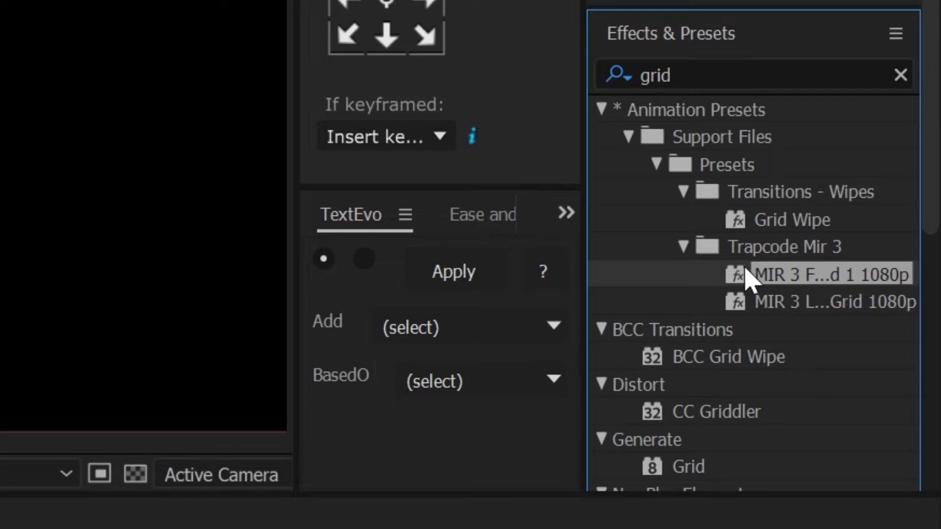
drag(750, 273, 808, 297)
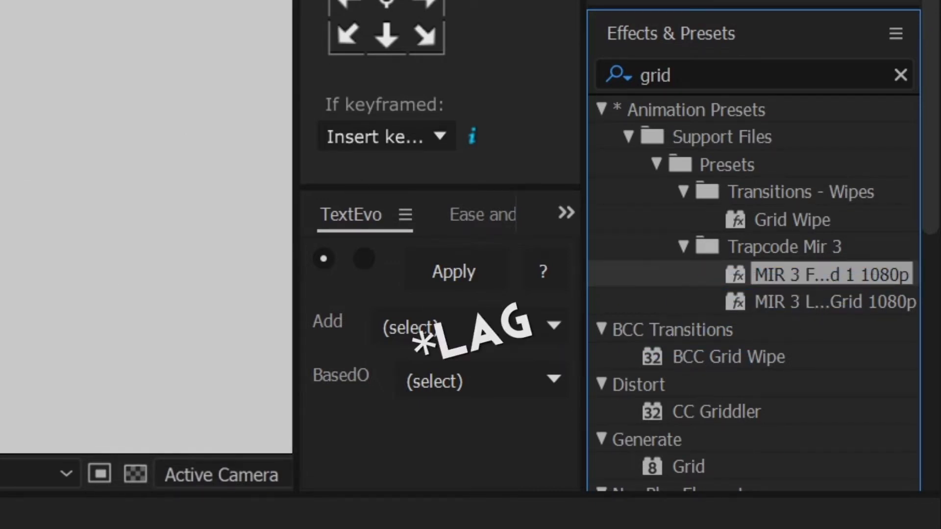
key(grave)
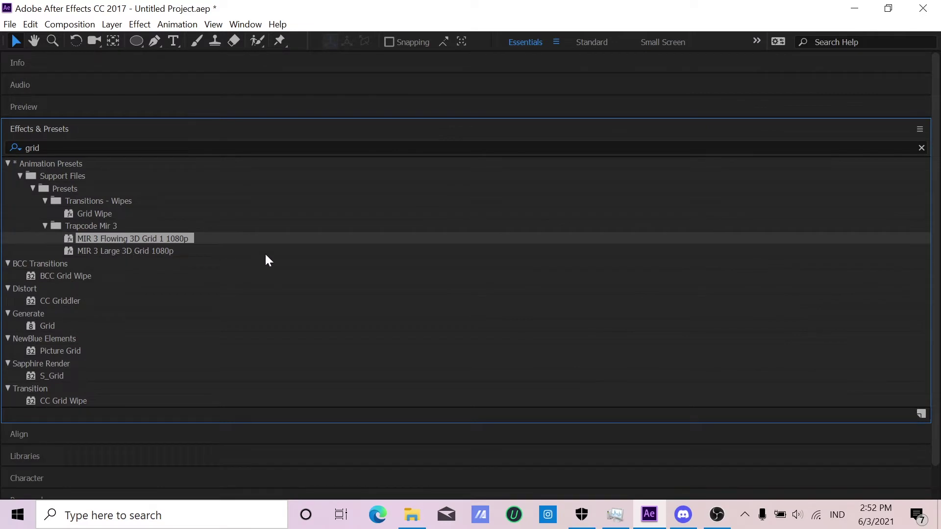
key(grave)
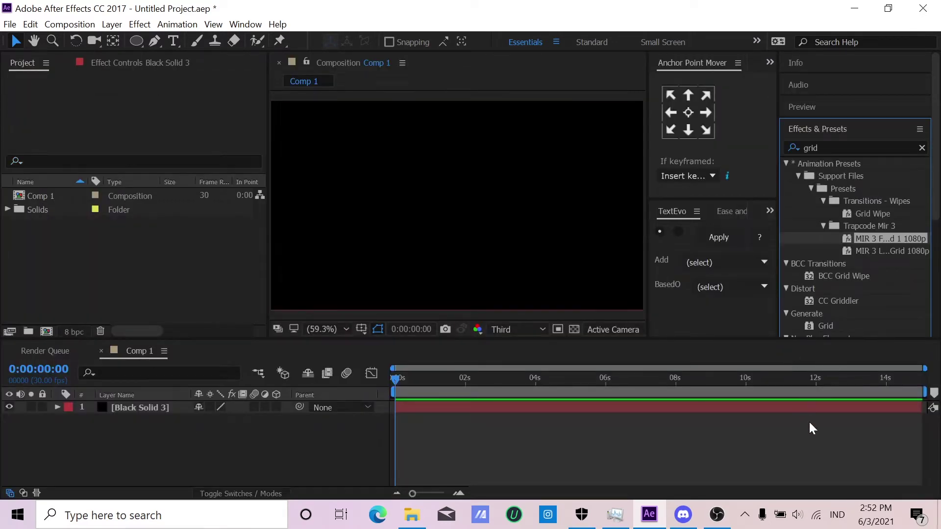
drag(865, 240, 430, 411)
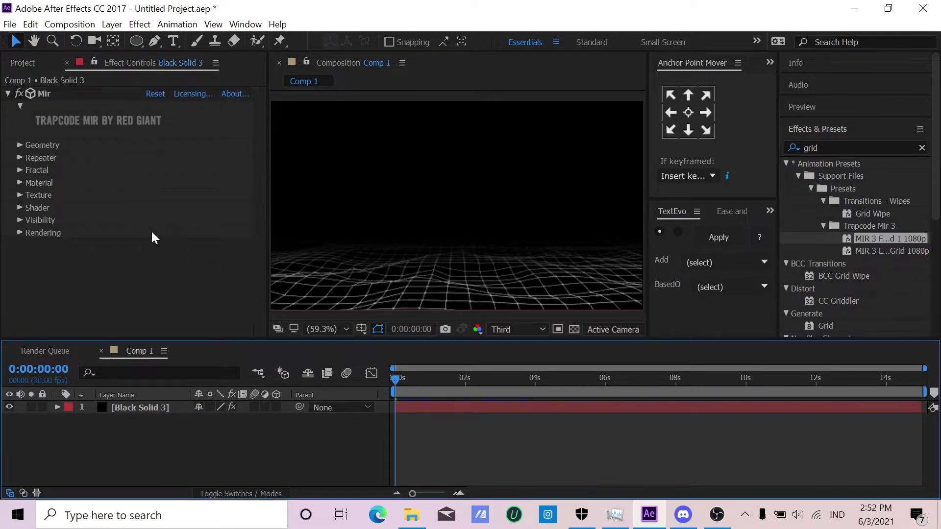
Set the composition preview resolution to Full and the Mir material's surface preset to Density, then play a brief preview.
click(501, 329)
click(513, 363)
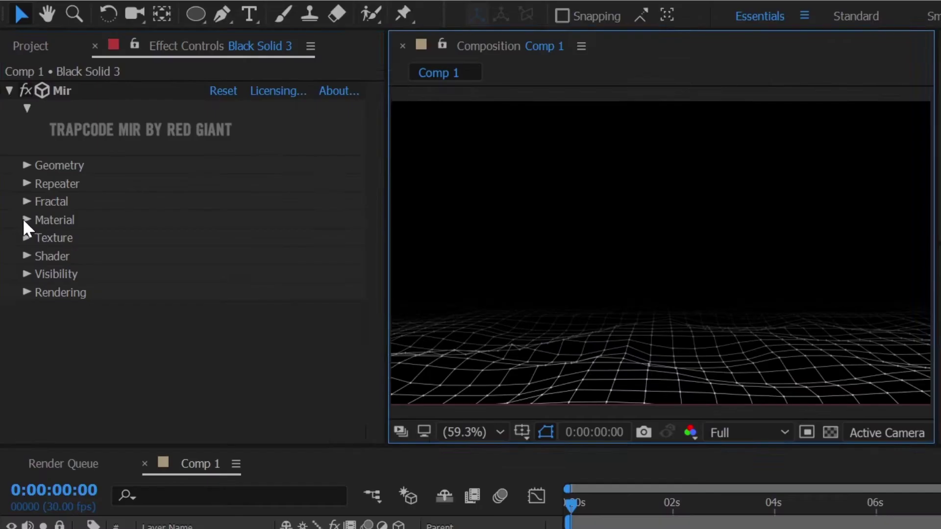
click(20, 182)
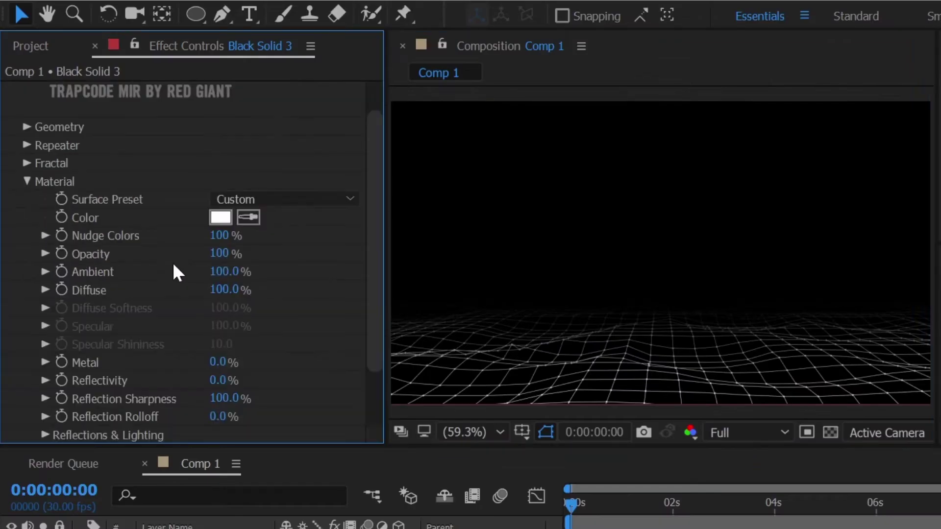
click(293, 201)
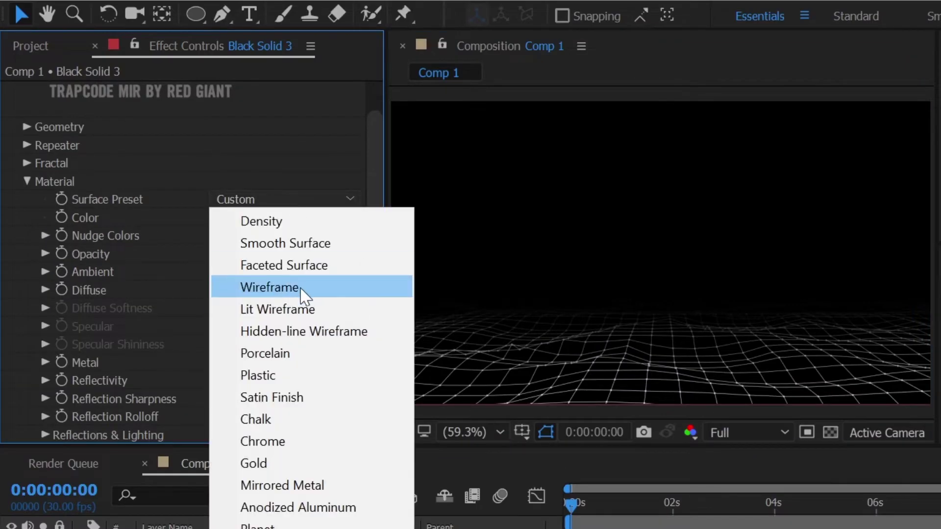
click(293, 220)
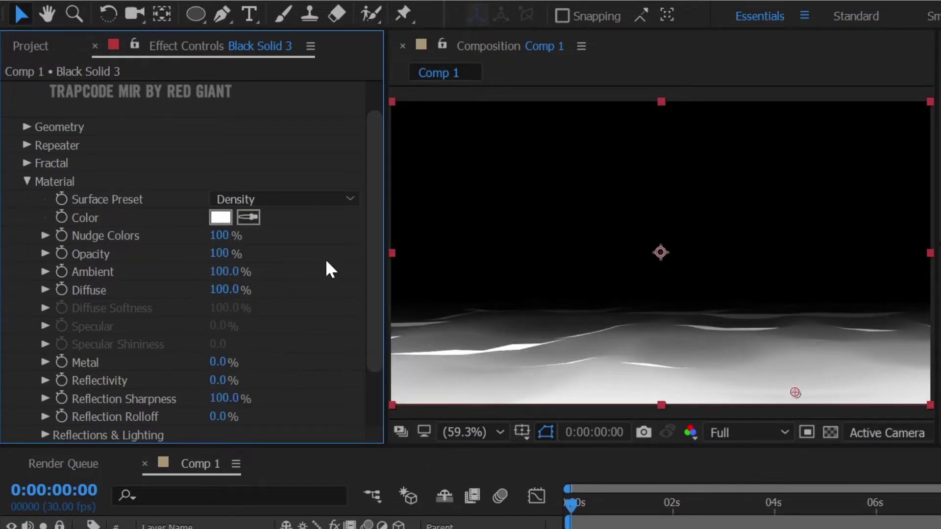
click(580, 515)
key(space)
key(space)
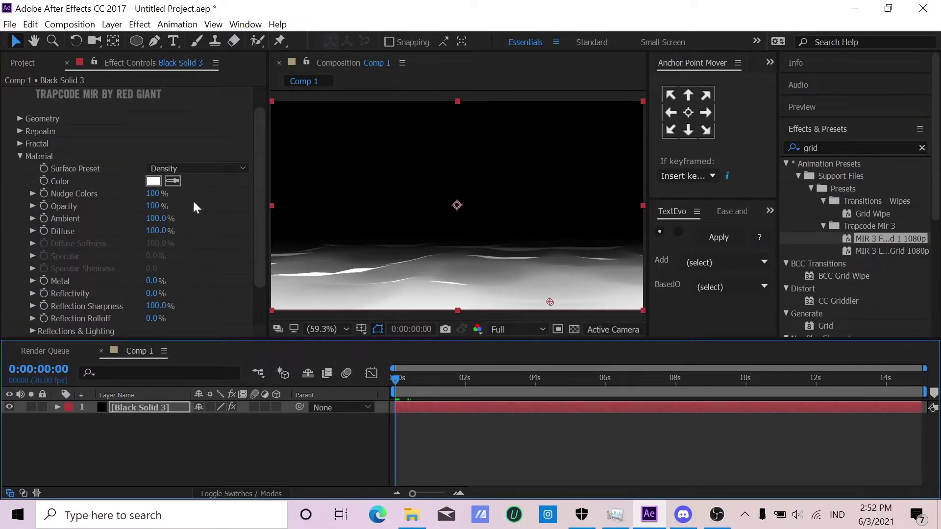
Open the Mir material's color and try several blue shades, ending on a blue of about 234ECA.
click(153, 181)
click(668, 184)
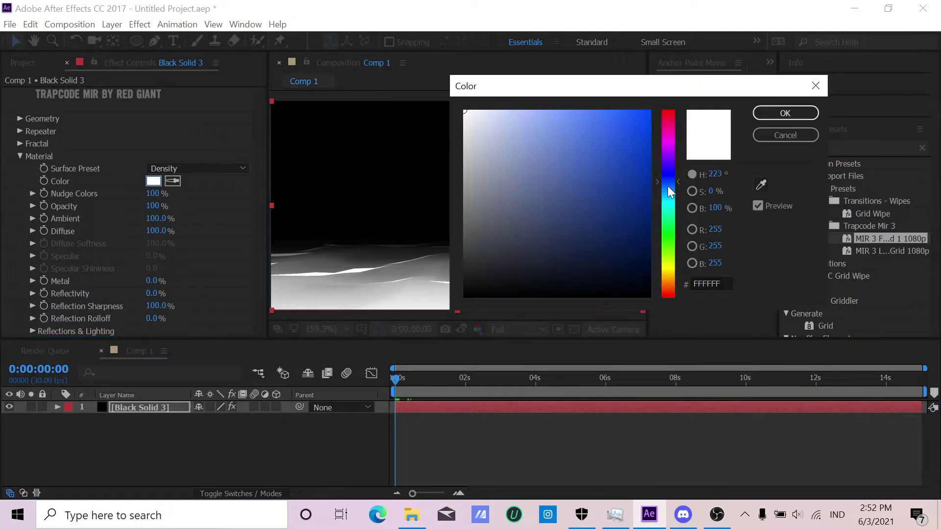
click(673, 189)
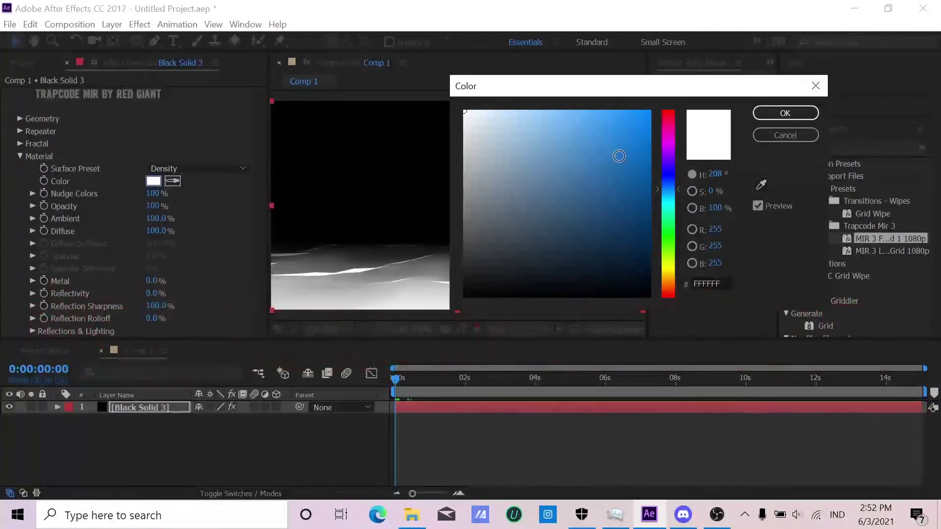
drag(669, 191, 669, 181)
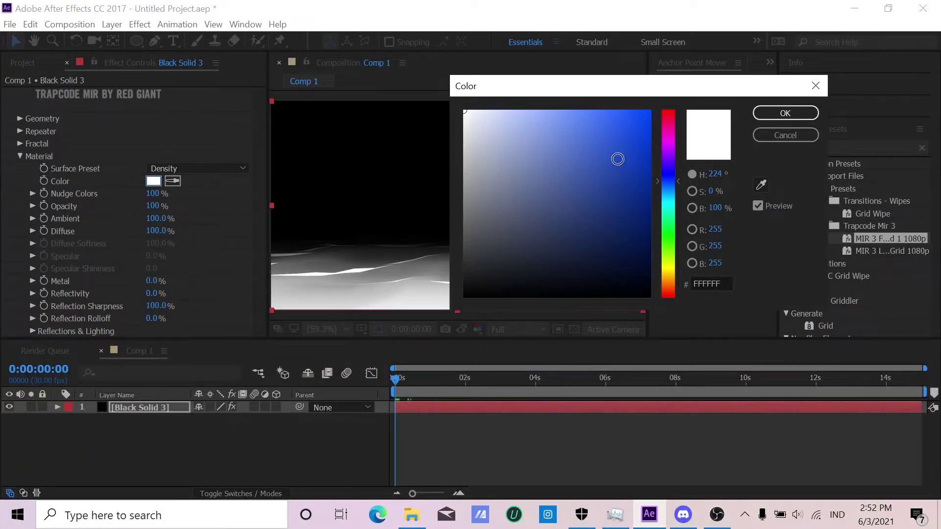
click(618, 159)
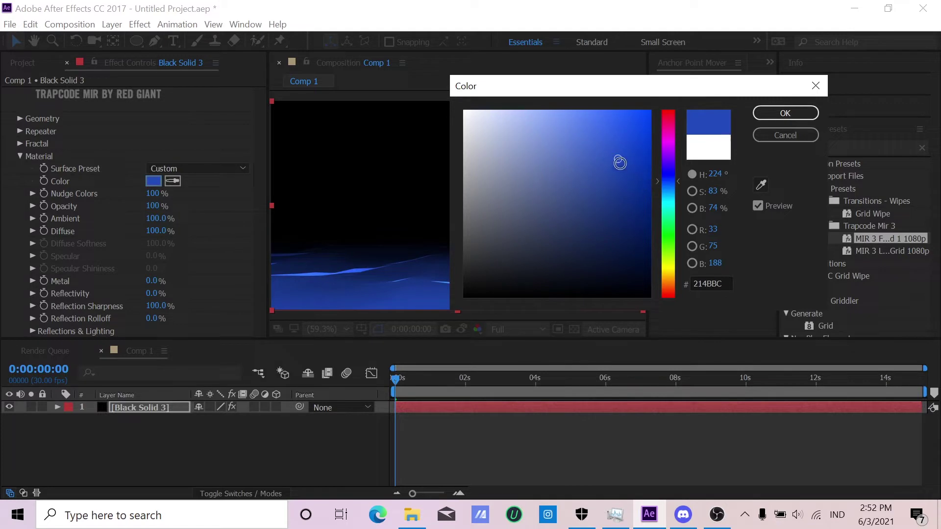
mouse_move(618, 160)
mouse_down()
mouse_move(640, 245)
mouse_move(627, 239)
mouse_move(622, 214)
mouse_move(619, 256)
mouse_move(623, 193)
mouse_move(619, 217)
mouse_up()
drag(609, 179, 623, 214)
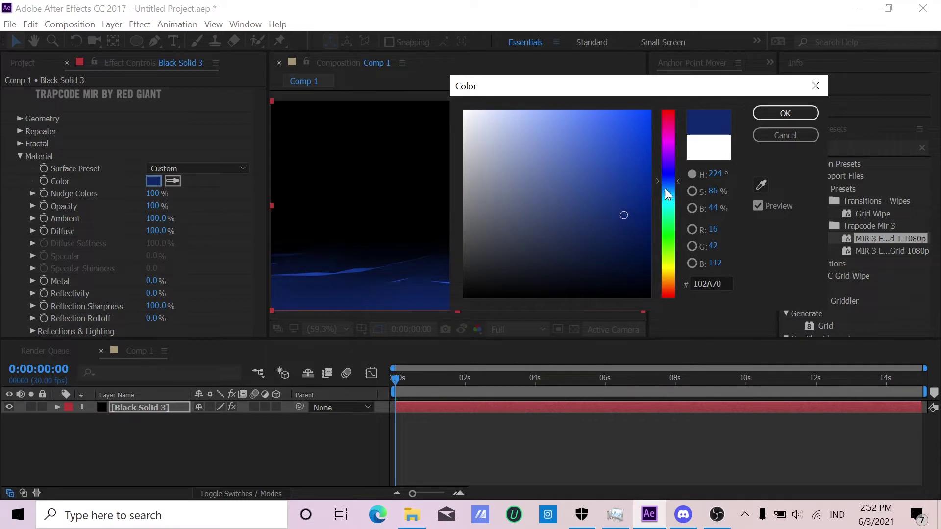
mouse_move(669, 182)
mouse_down()
mouse_move(674, 195)
mouse_move(669, 189)
mouse_up()
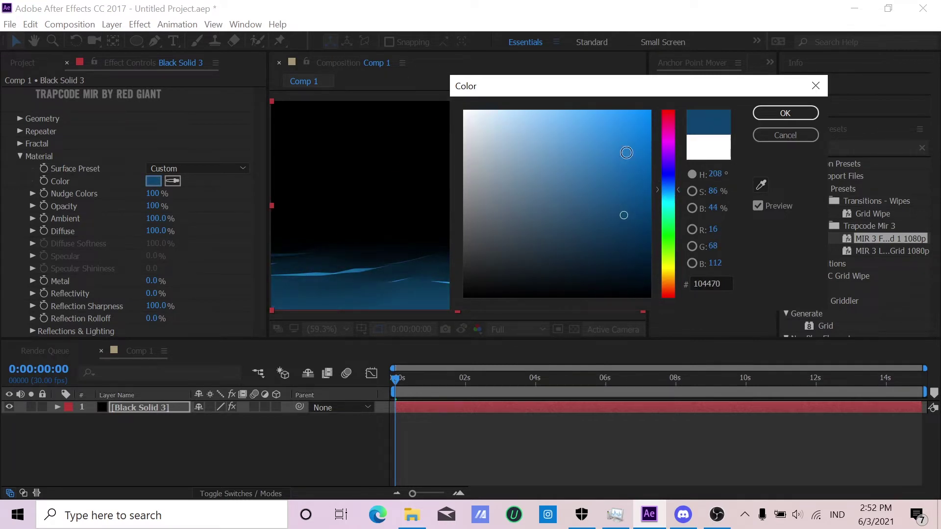
click(627, 152)
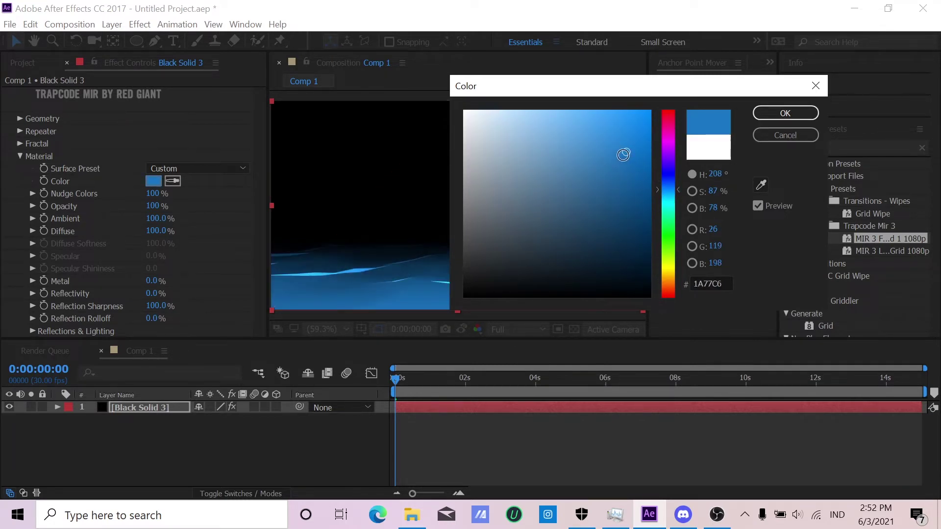
click(618, 149)
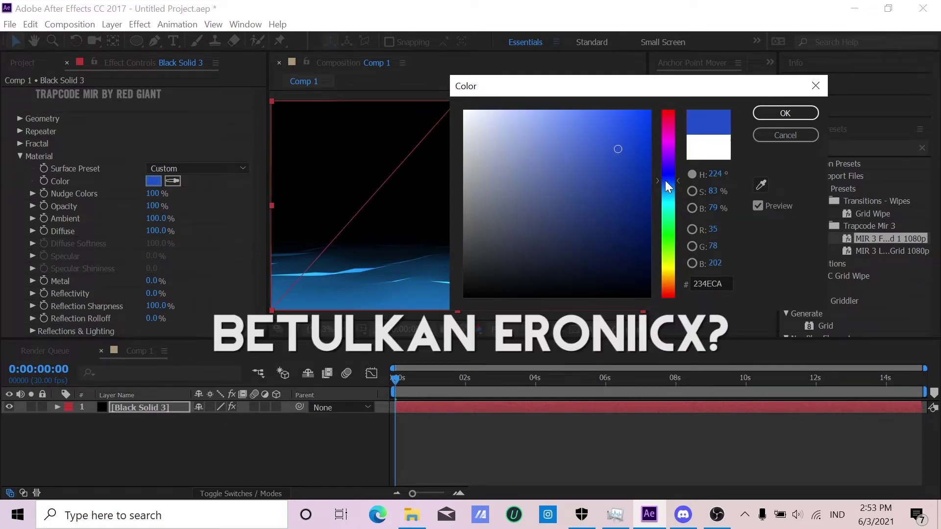
click(693, 522)
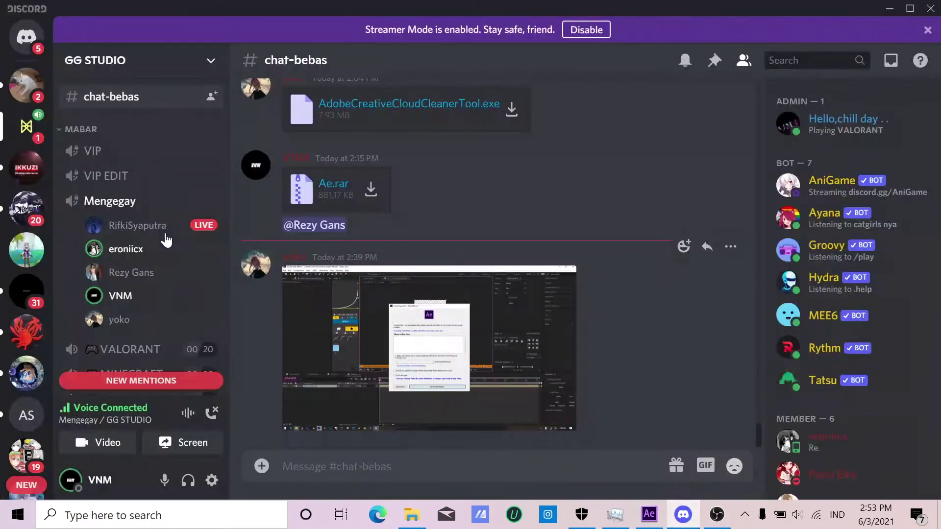
click(716, 516)
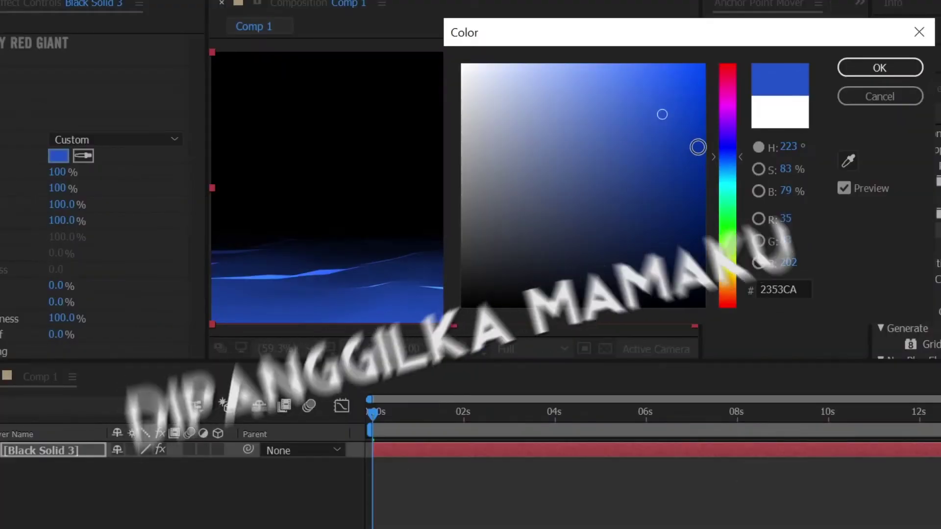
Adjust the hue, saturation and brightness of the Mir material color to blue 1D48C3 and apply it.
drag(728, 158, 732, 166)
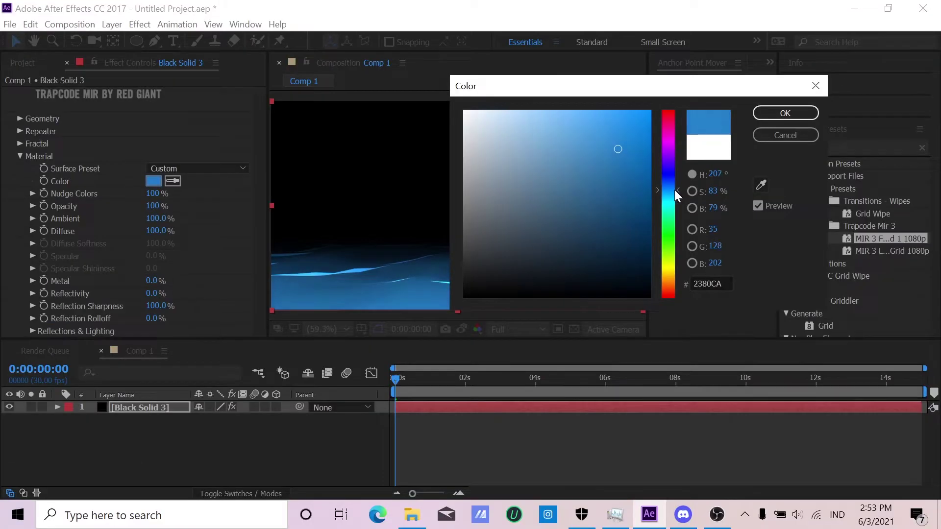
drag(623, 143, 636, 153)
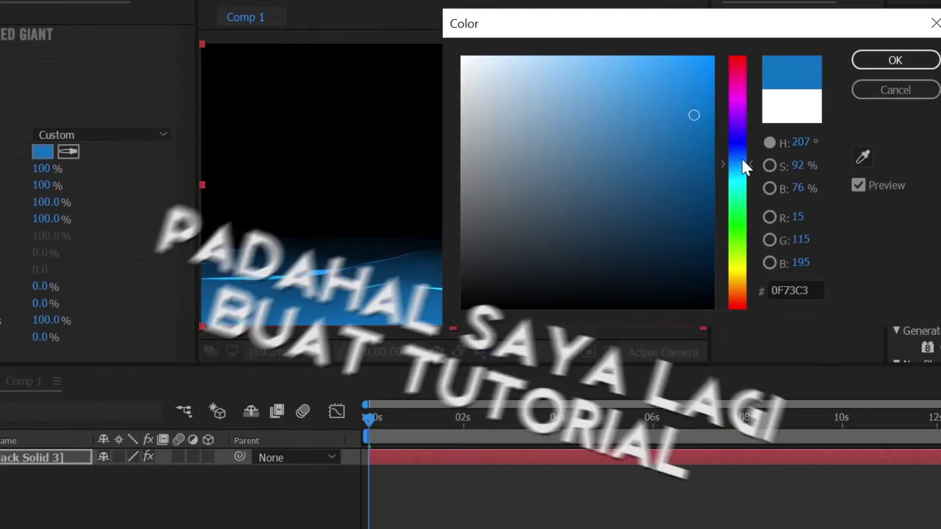
drag(671, 185, 673, 178)
drag(744, 148, 746, 150)
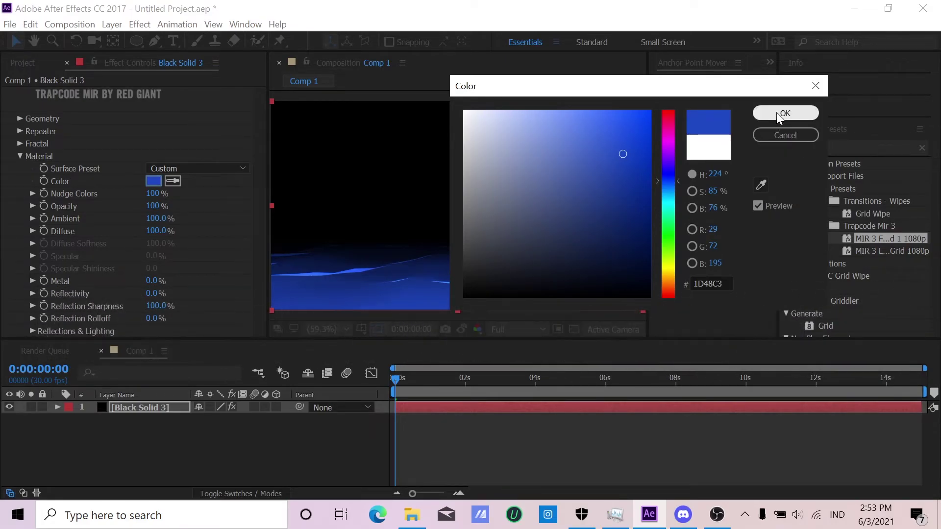
click(776, 113)
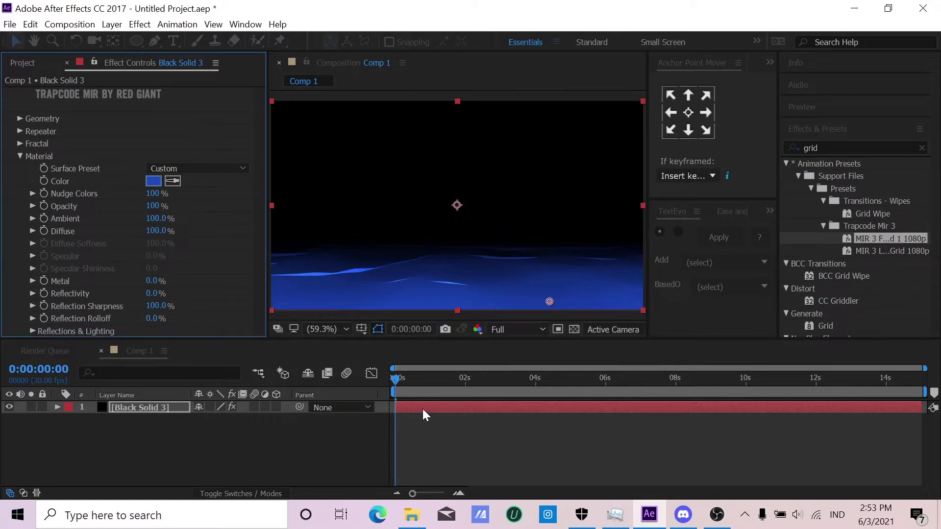
In the Mir effect's Visibility settings, set Far to 11030 and Fog Start to 6000 to extend the sea toward the horizon.
scroll(211, 225, down, 3)
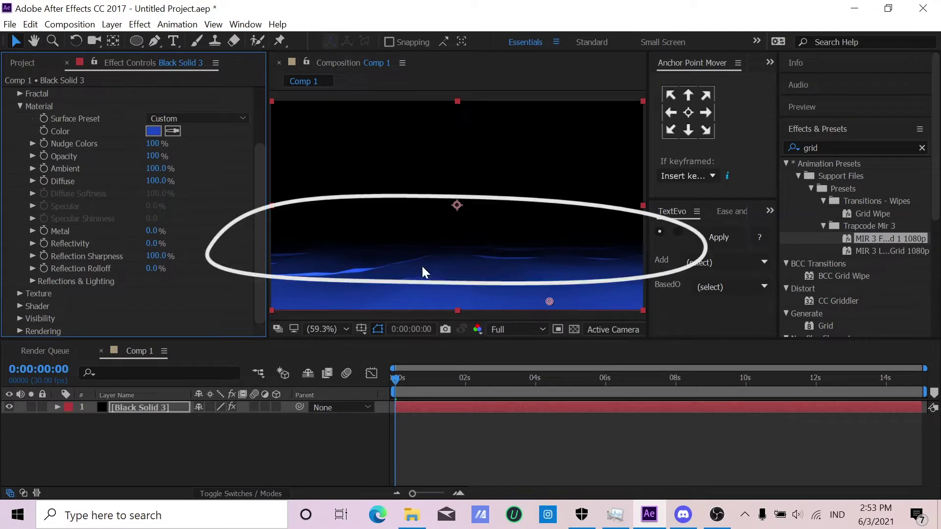
click(24, 107)
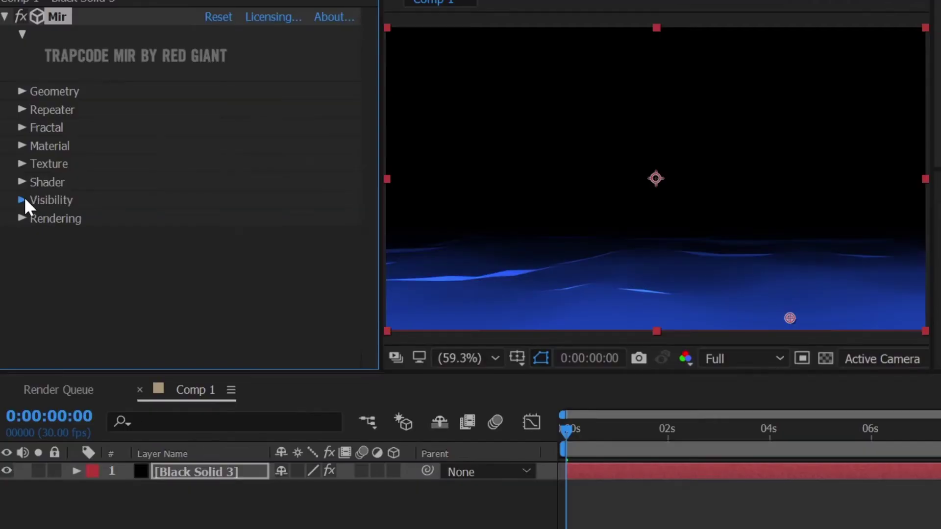
click(21, 220)
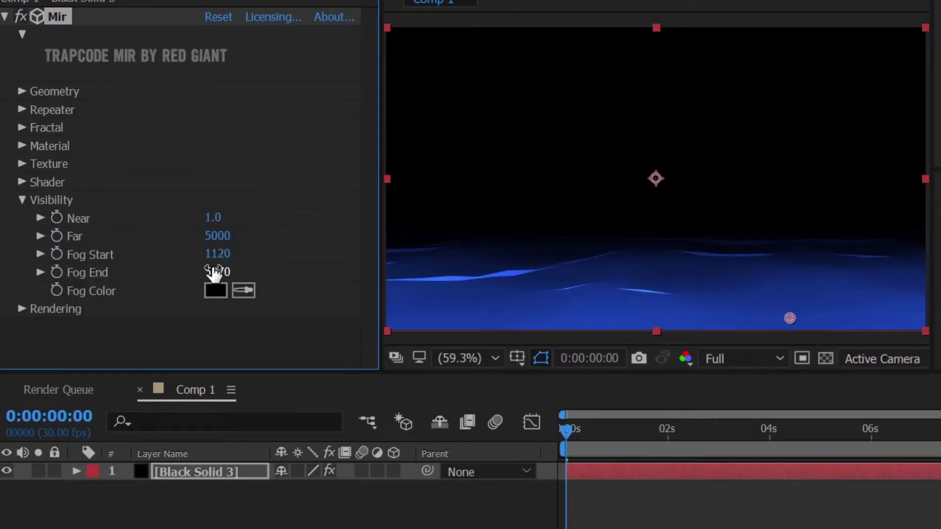
click(248, 257)
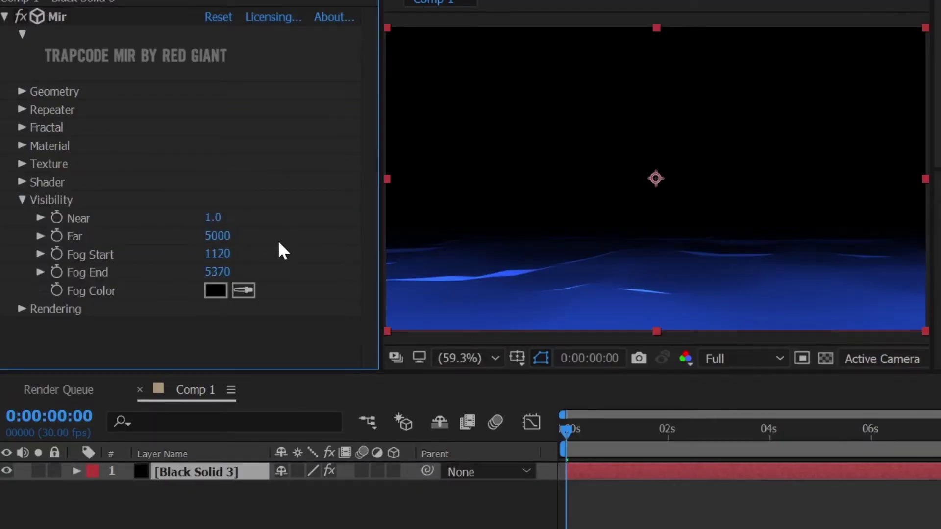
drag(225, 235, 716, 163)
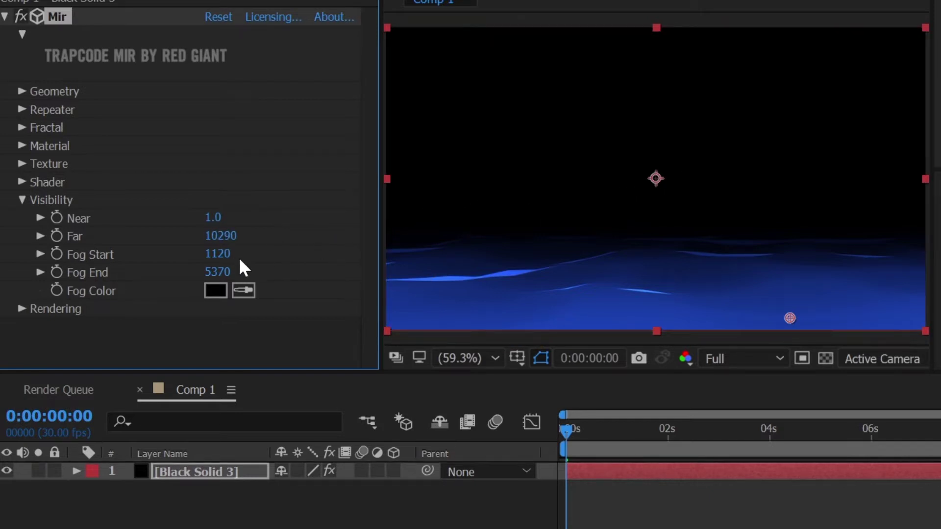
drag(211, 260, 564, 241)
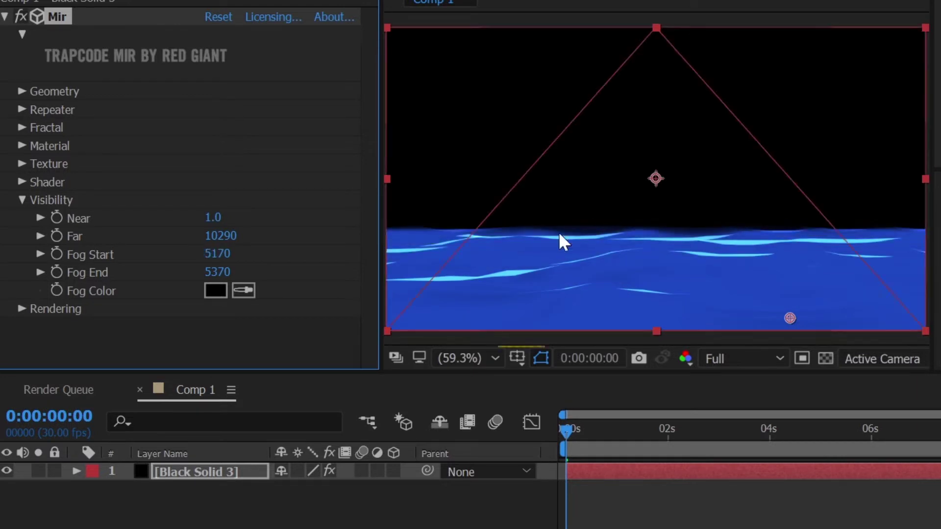
drag(230, 236, 289, 232)
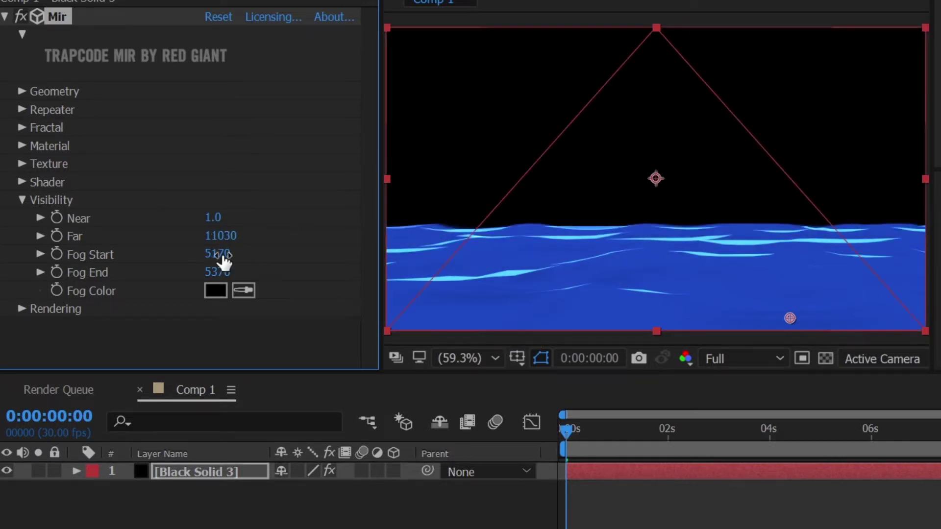
drag(222, 260, 304, 248)
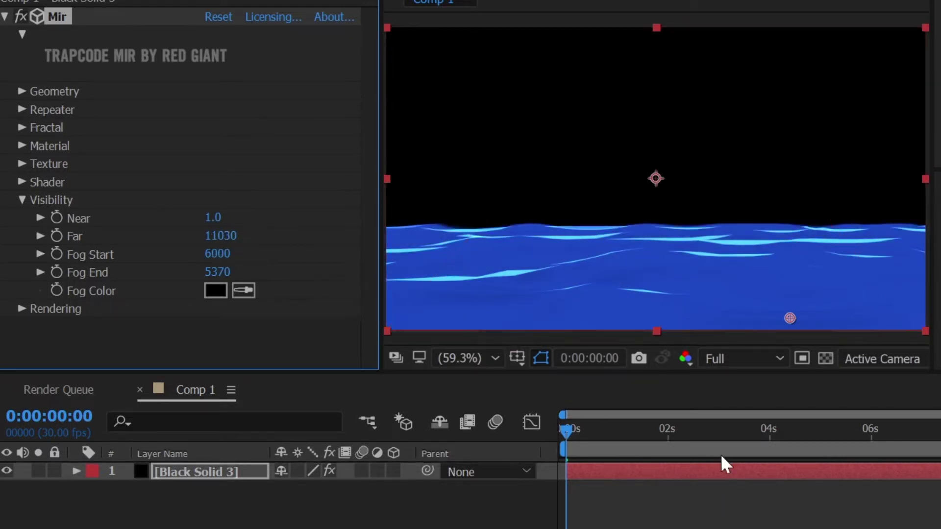
click(730, 358)
click(740, 408)
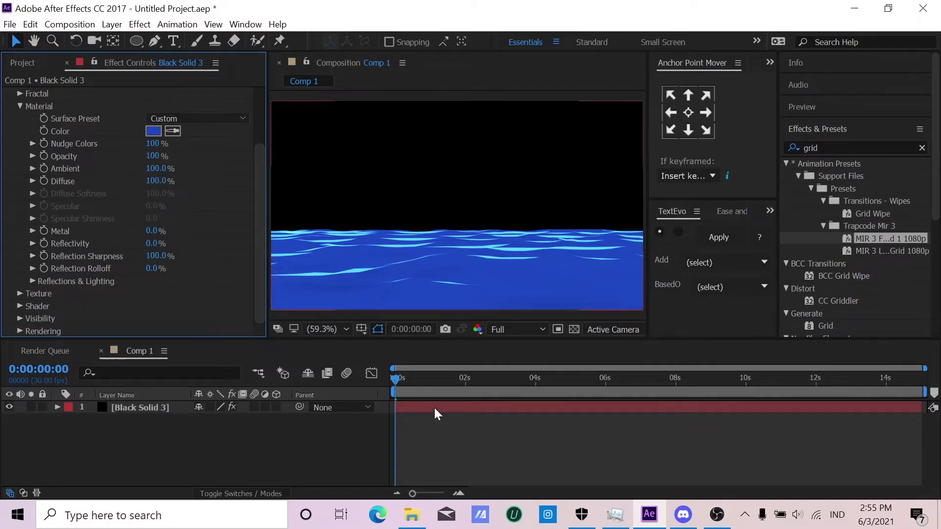
Set the Mir material's Reflectivity to 30% on the black solid.
click(410, 405)
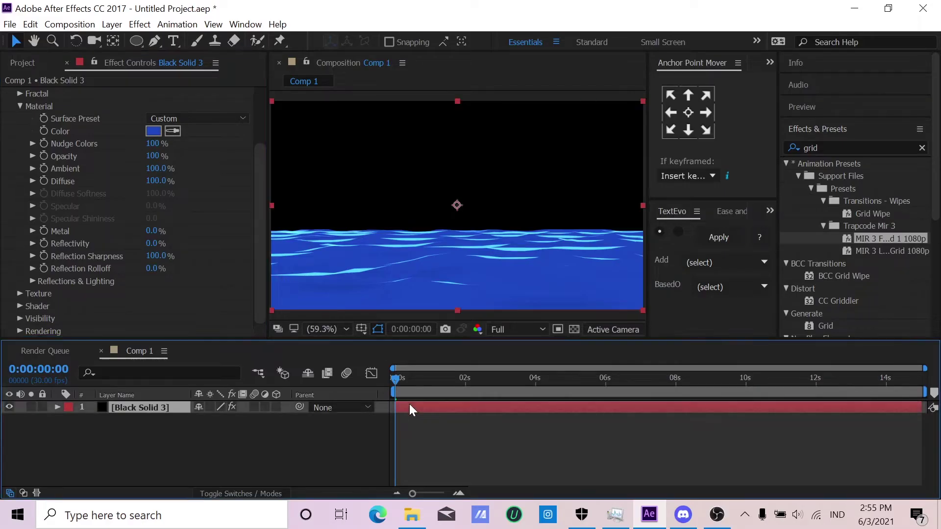
click(411, 416)
click(203, 280)
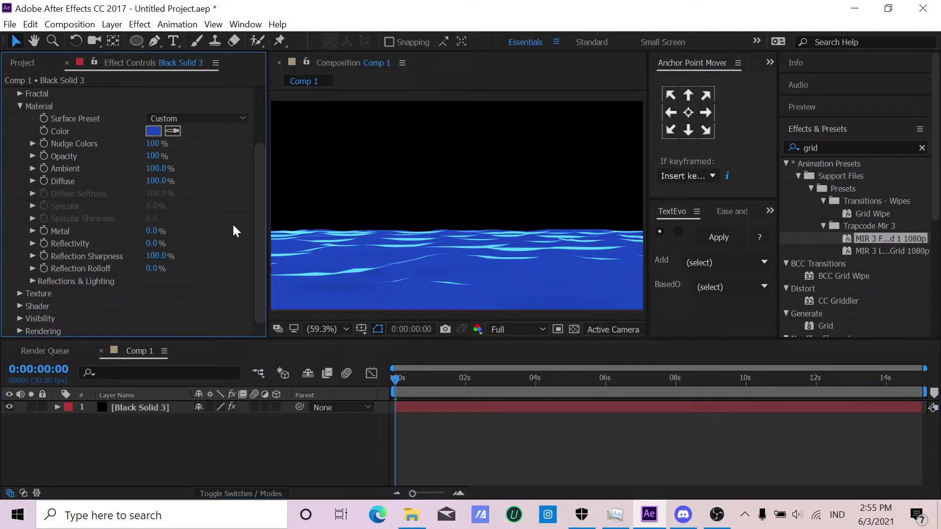
drag(258, 222, 250, 284)
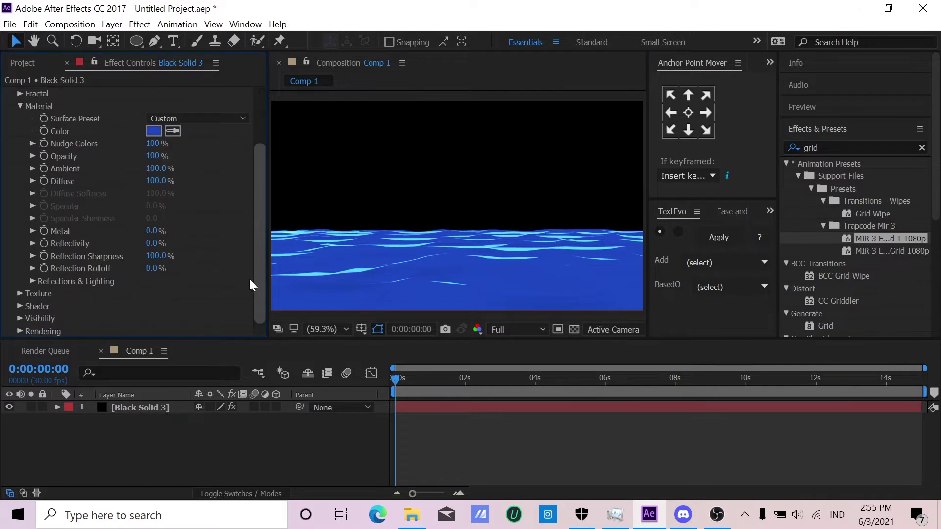
click(154, 244)
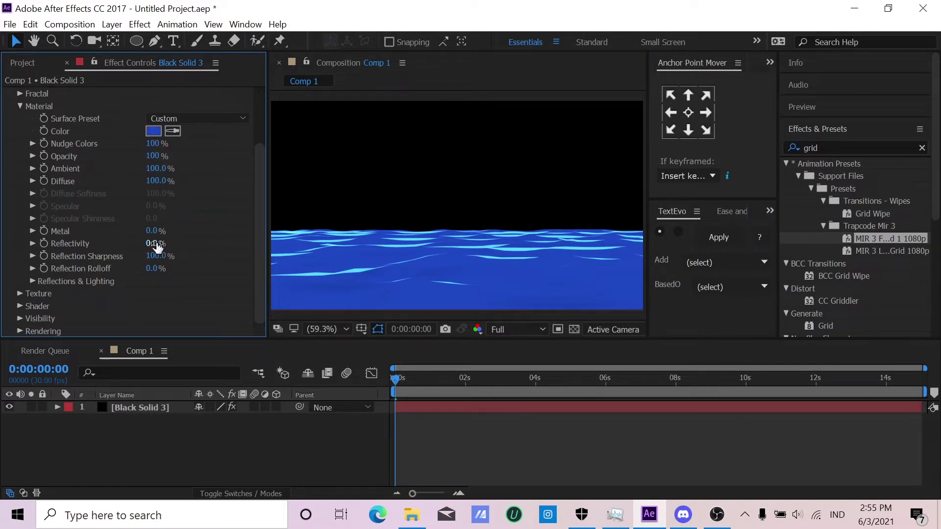
click(155, 244)
text(30)
key(Return)
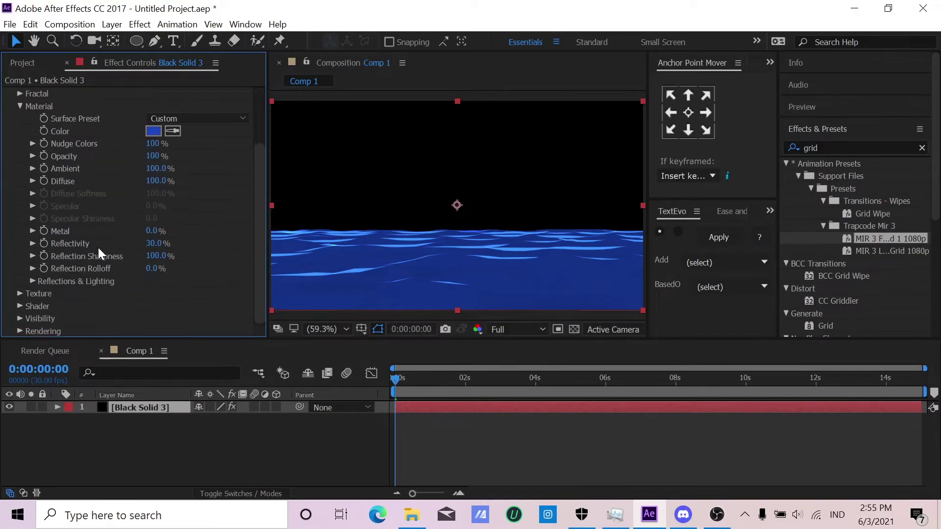
scroll(107, 225, up, 3)
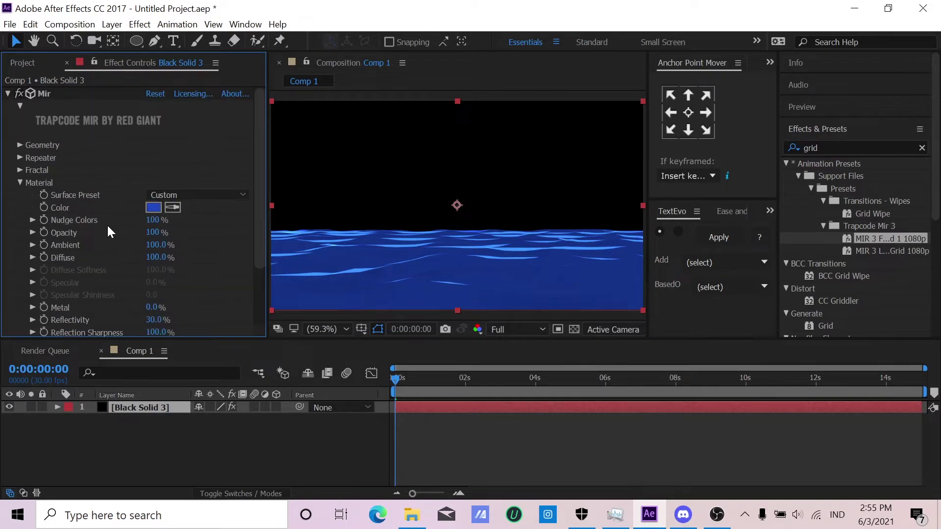
scroll(106, 225, down, 3)
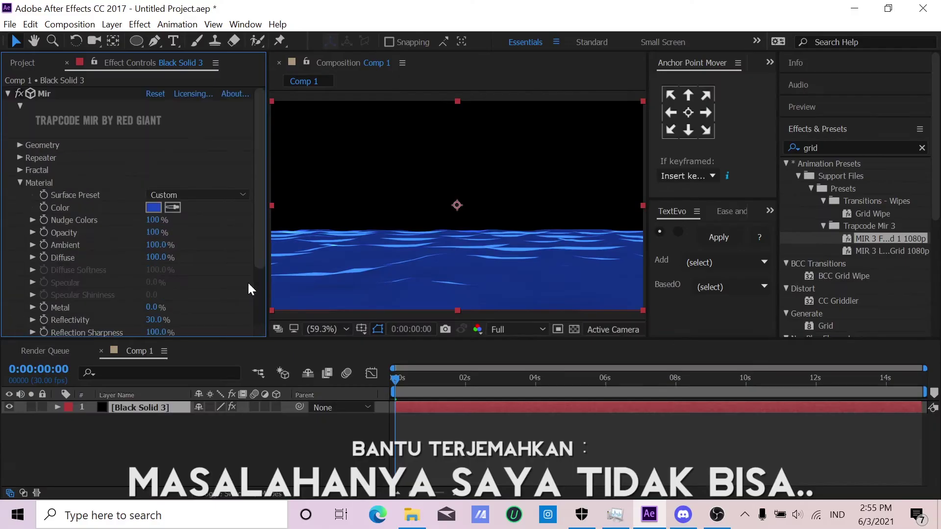
scroll(247, 289, down, 3)
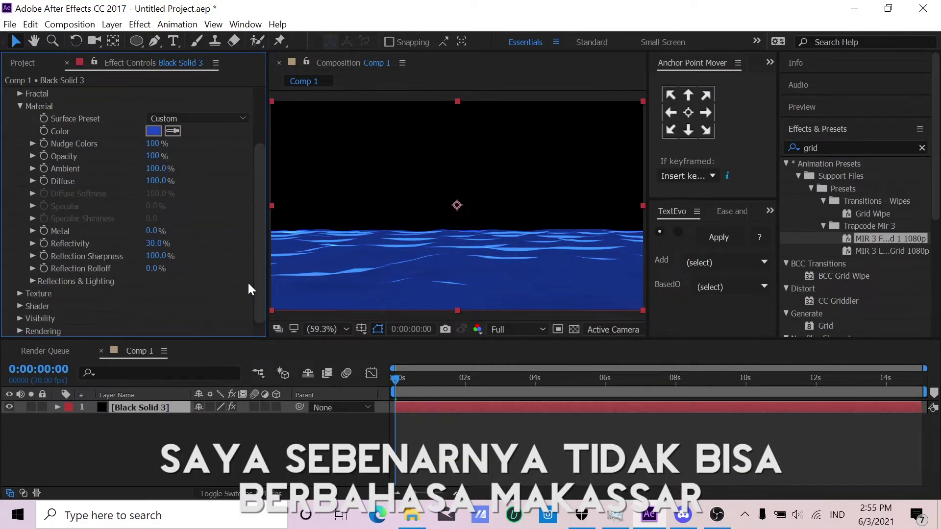
scroll(248, 289, up, 3)
scroll(248, 289, down, 3)
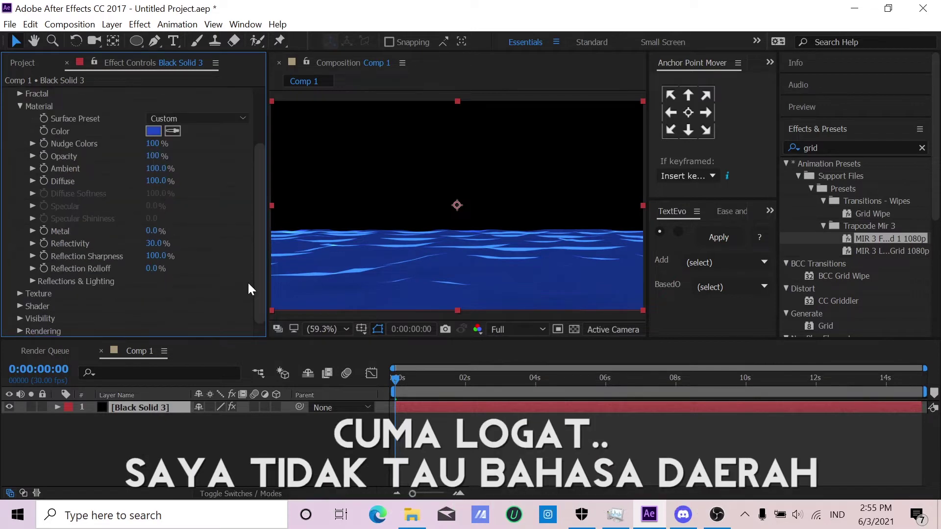
scroll(257, 269, up, 3)
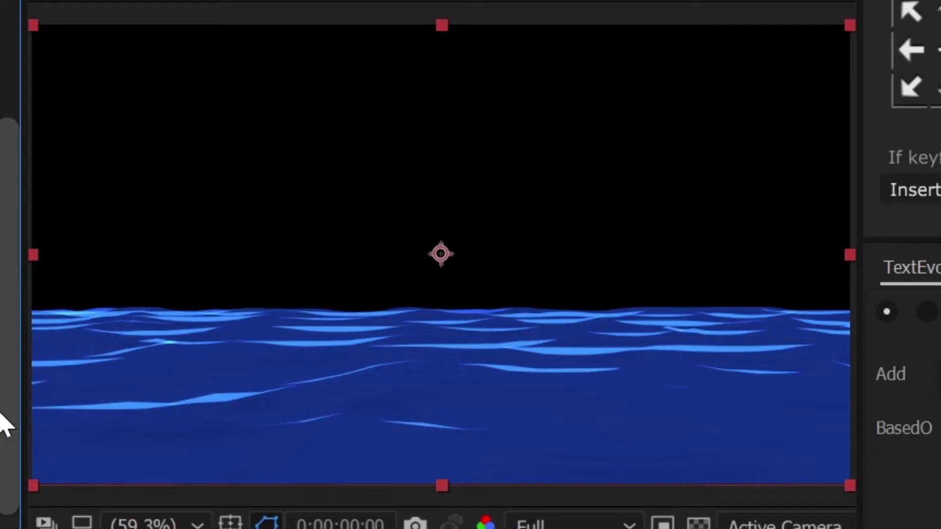
In the Mir material's Reflections & Lighting settings, set the Environment Map to Dark Industrial.
scroll(255, 281, down, 3)
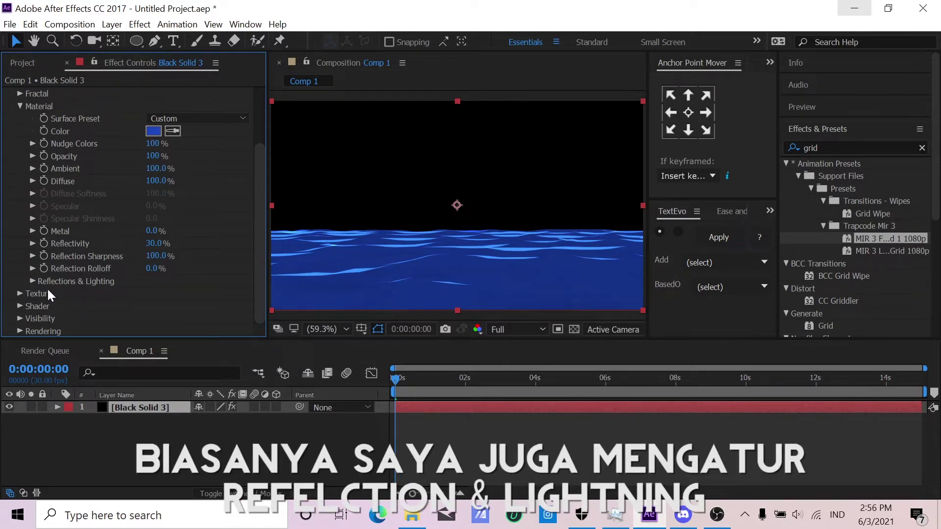
click(33, 281)
scroll(145, 311, down, 2)
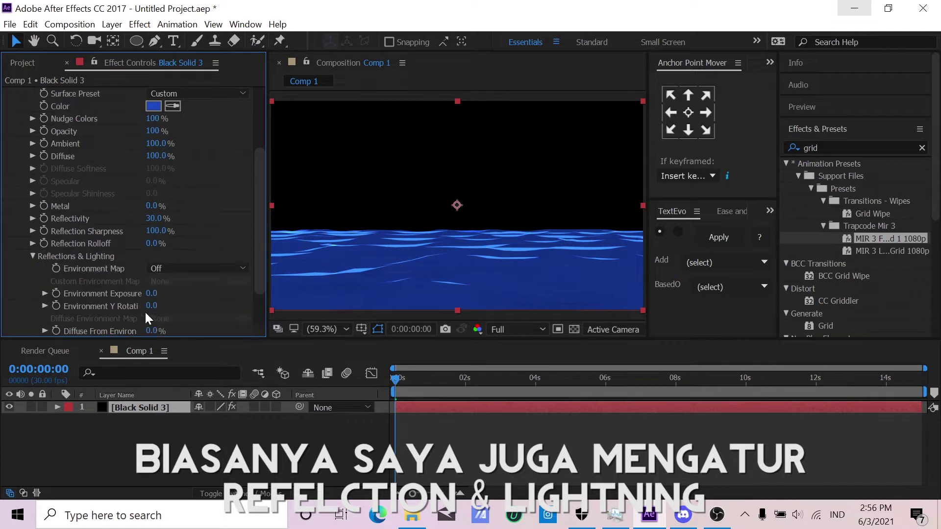
scroll(91, 271, down, 3)
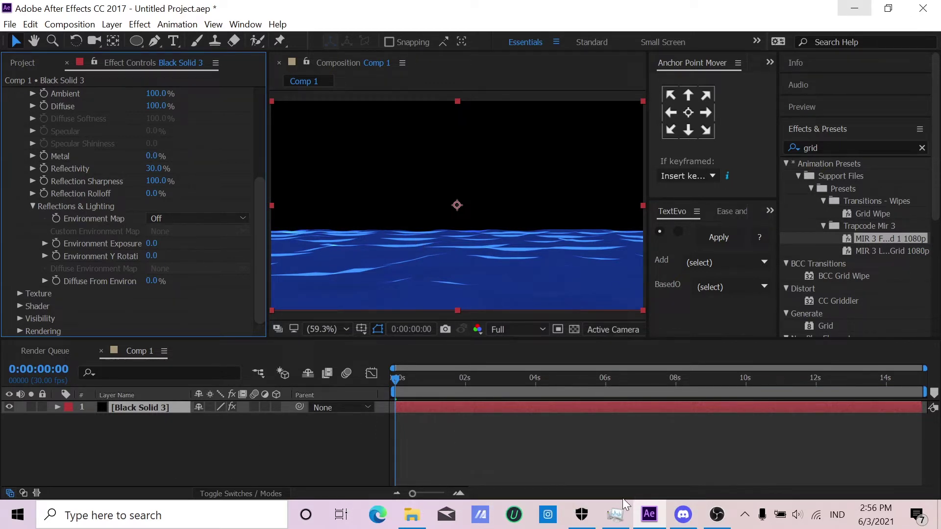
click(674, 518)
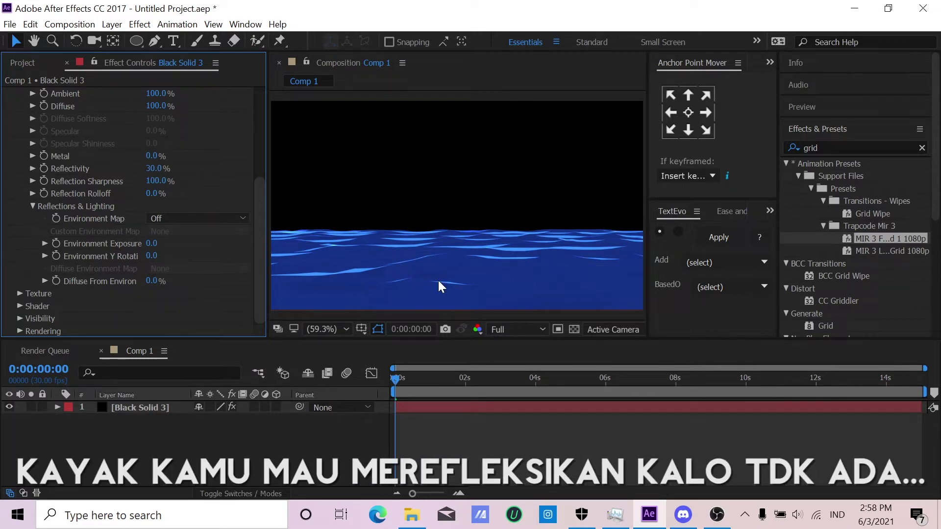
click(167, 217)
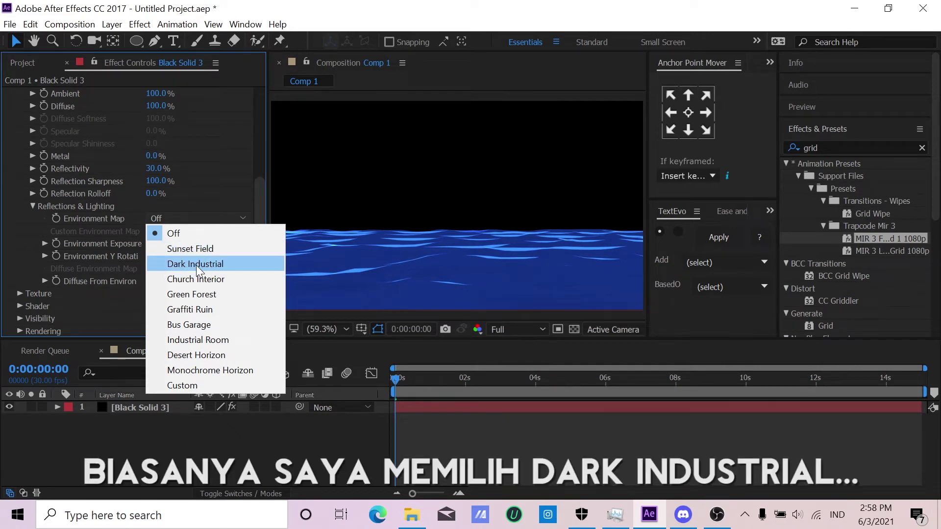
click(196, 264)
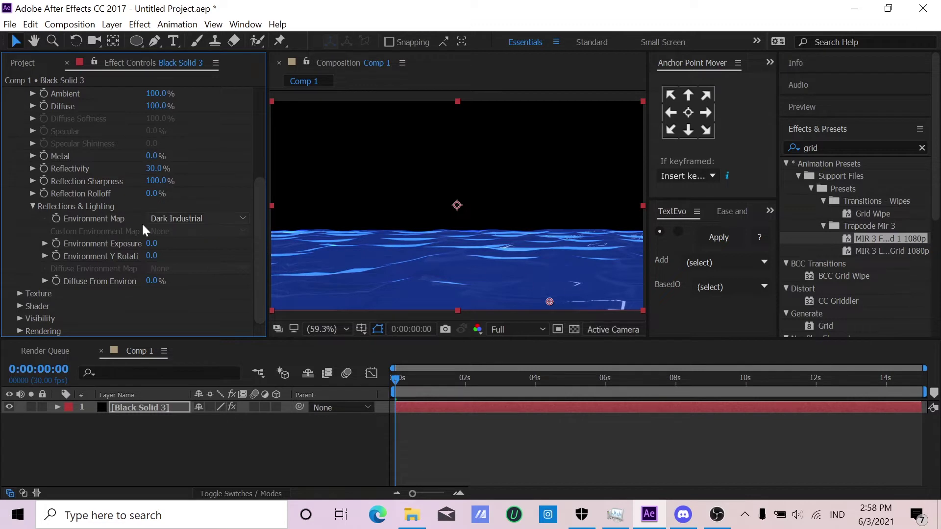
Try the Graffiti Ruin environment map on the sea and switch back to Dark Industrial.
click(182, 219)
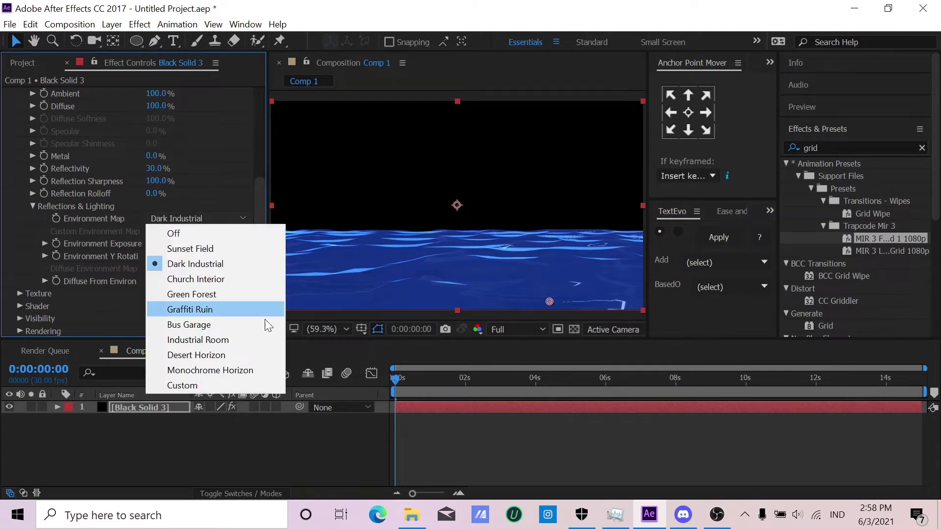
click(234, 310)
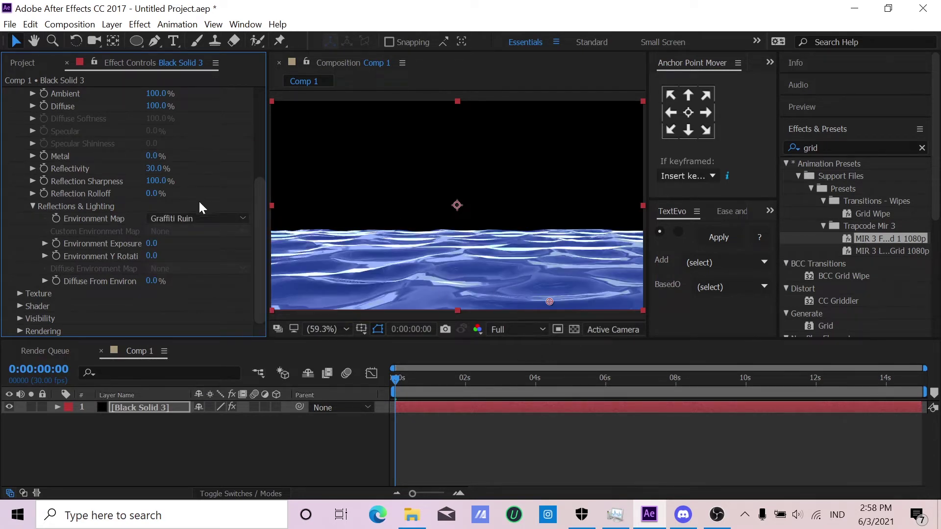
click(188, 217)
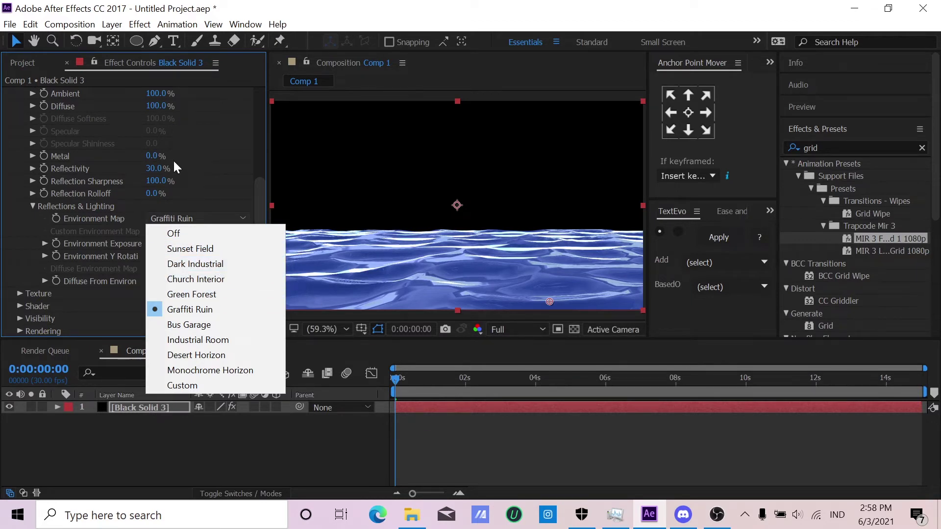
click(212, 149)
click(204, 219)
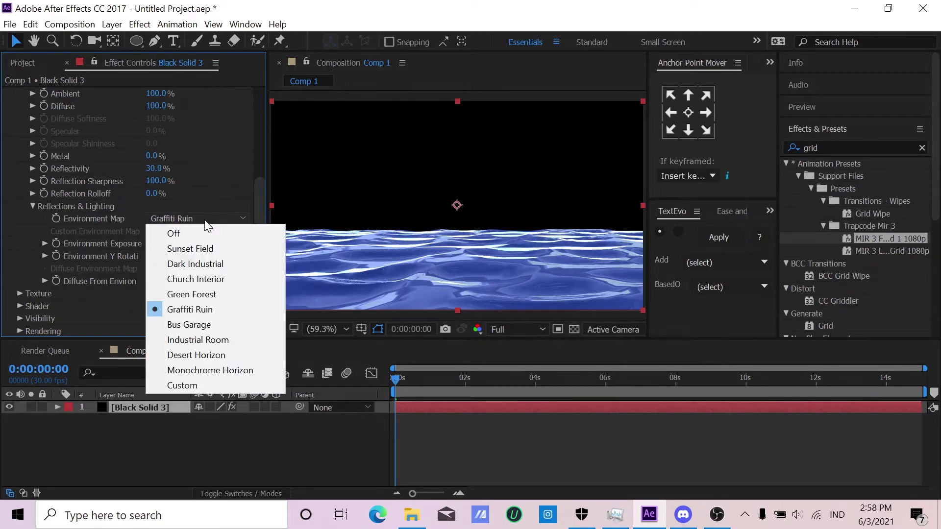
click(203, 172)
scroll(218, 220, up, 5)
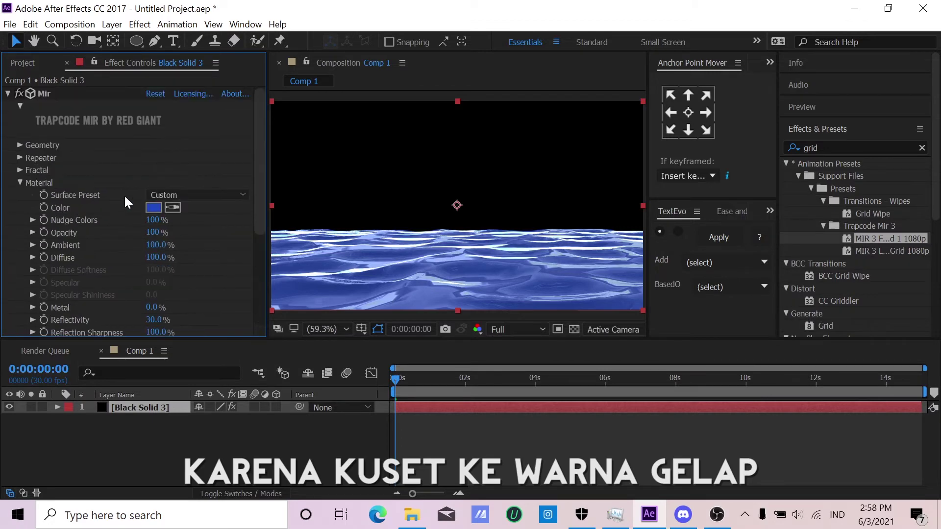
scroll(251, 231, down, 3)
scroll(253, 231, down, 2)
click(206, 219)
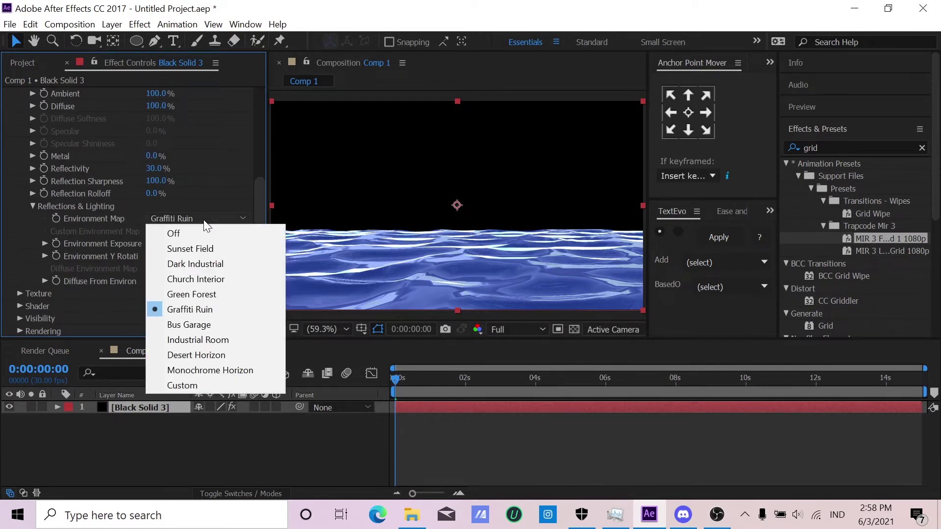
click(208, 264)
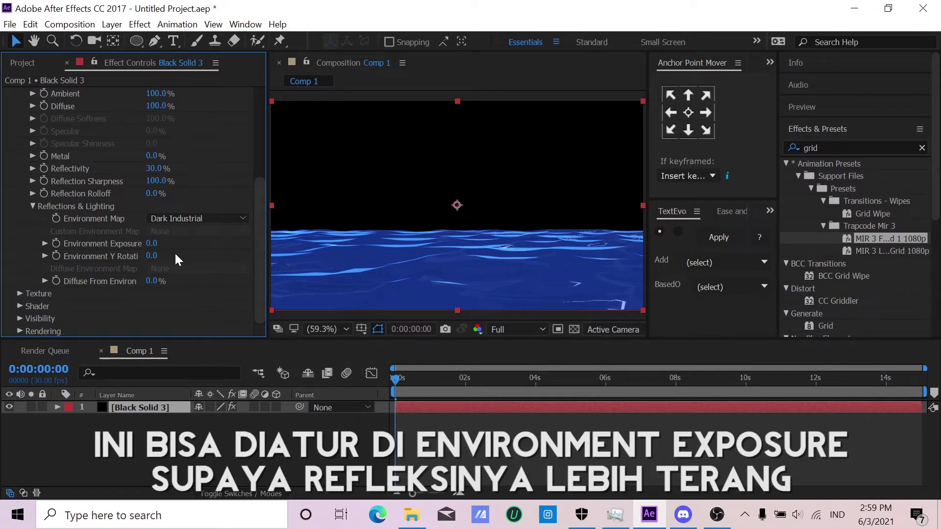
Set the Mir Environment Exposure to 3 and adjust the Environment Y Rotation to shift the reflections on the sea.
click(151, 243)
text(1)
key(Return)
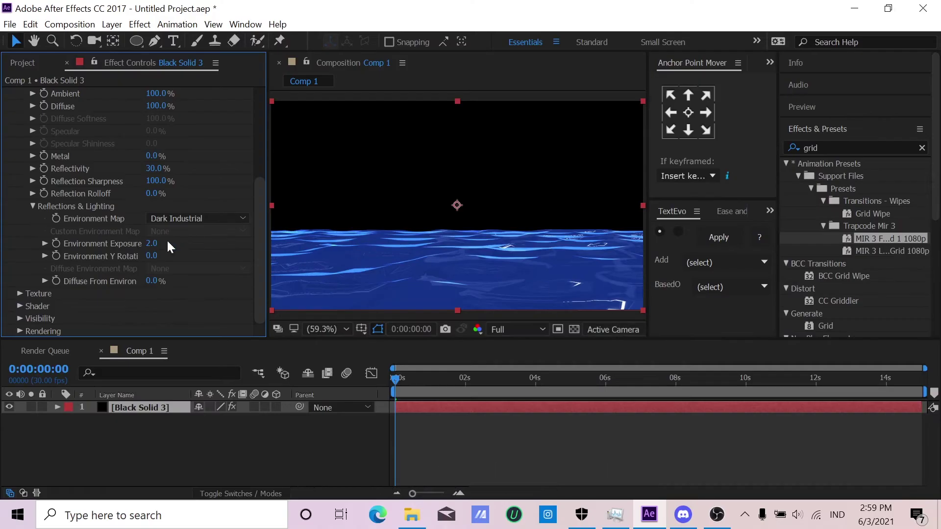
click(156, 244)
text(3)
key(Return)
drag(148, 256, 182, 262)
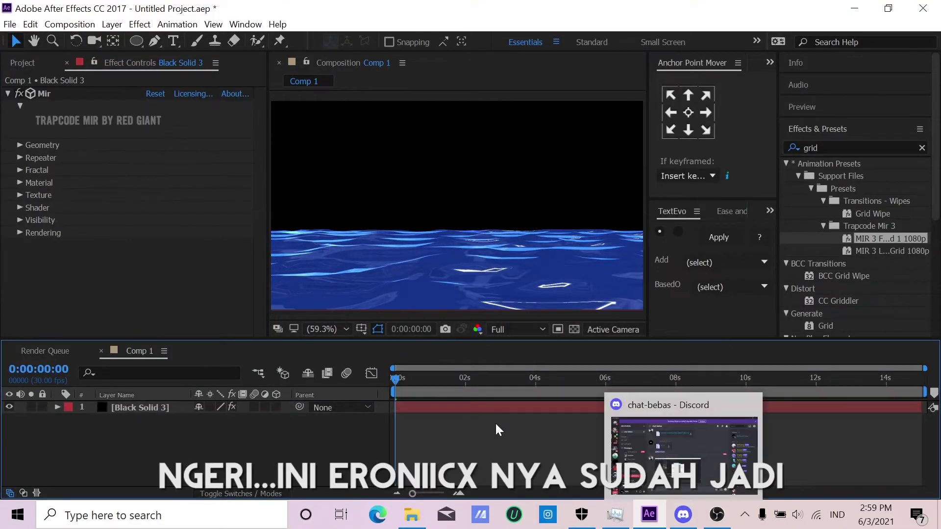
Search the effects for "glow" and apply the Stylize Glow effect to the black solid.
click(479, 407)
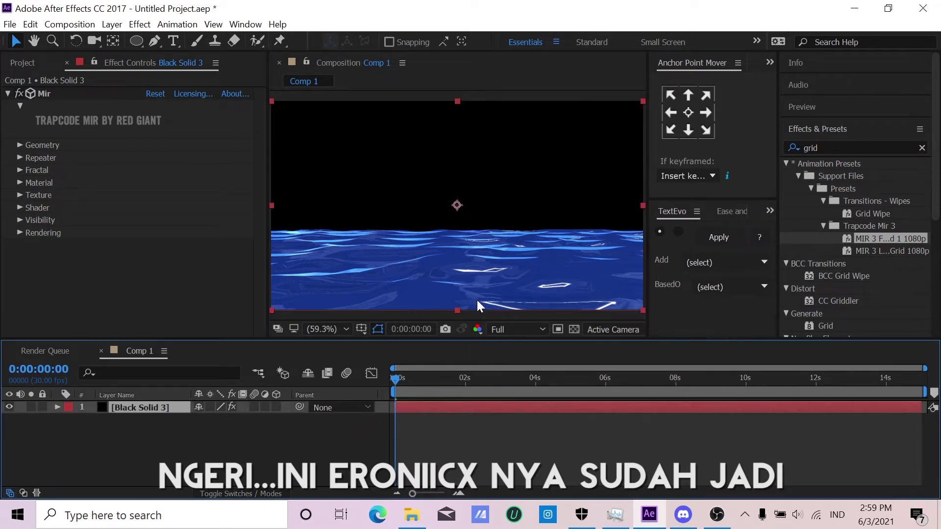
click(458, 449)
click(462, 411)
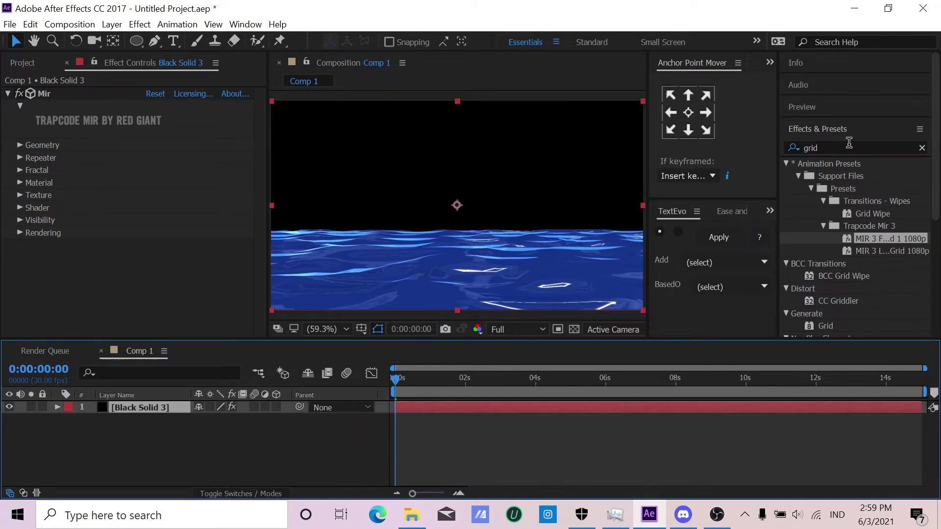
click(789, 149)
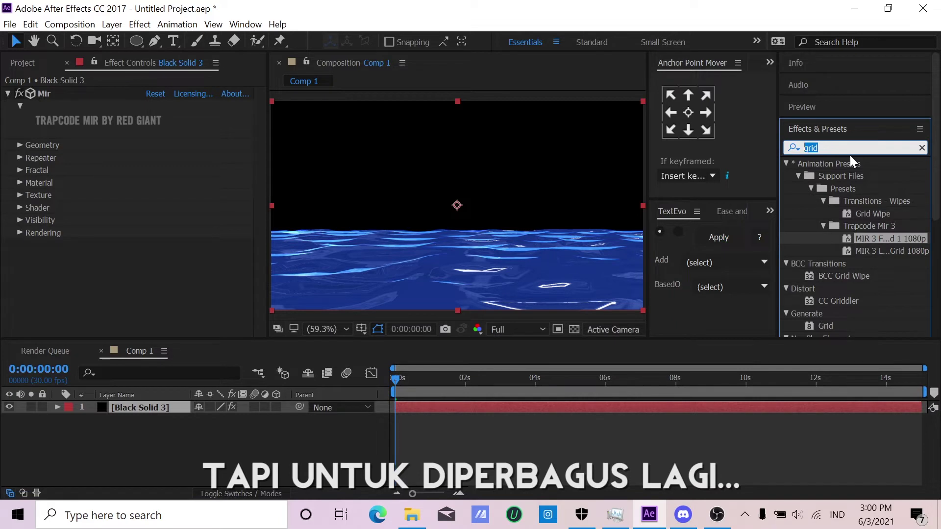
text(glow)
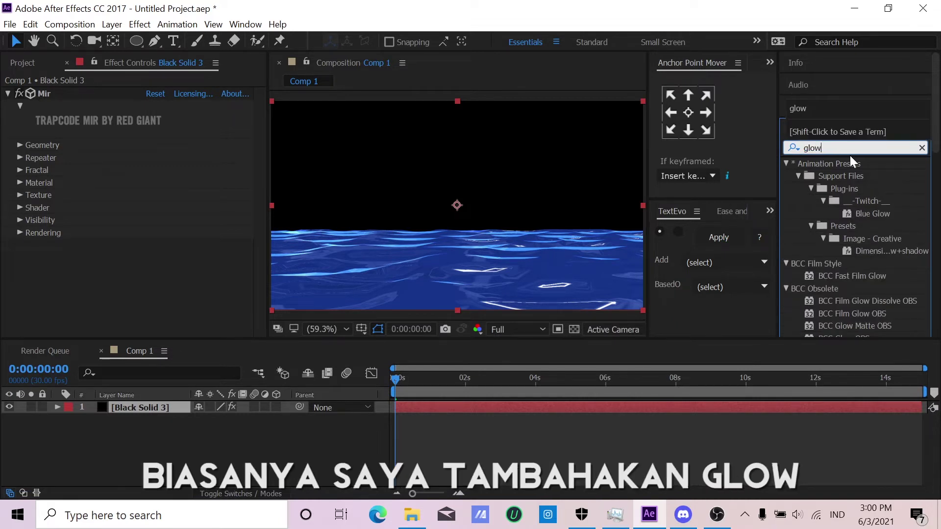
scroll(869, 213, down, 10)
drag(841, 269, 173, 275)
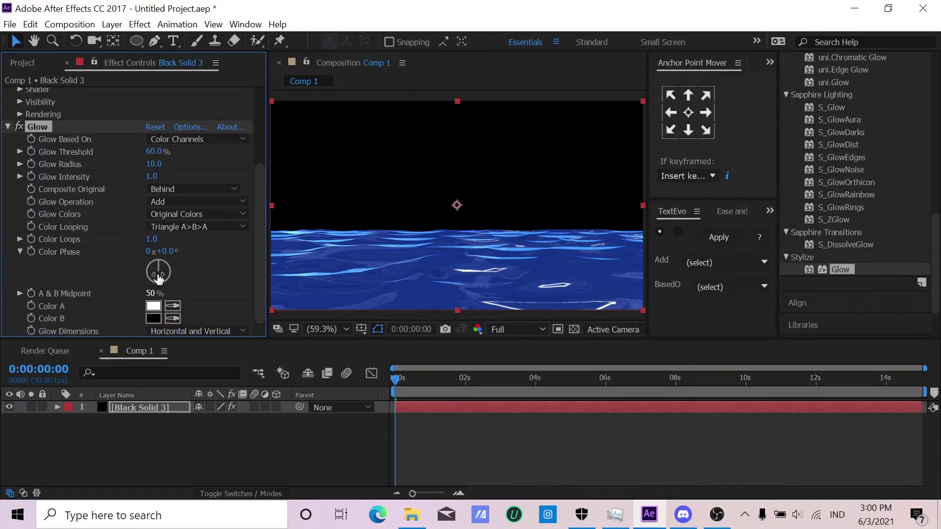
Set the Glow Radius on the black solid to 150.
click(185, 159)
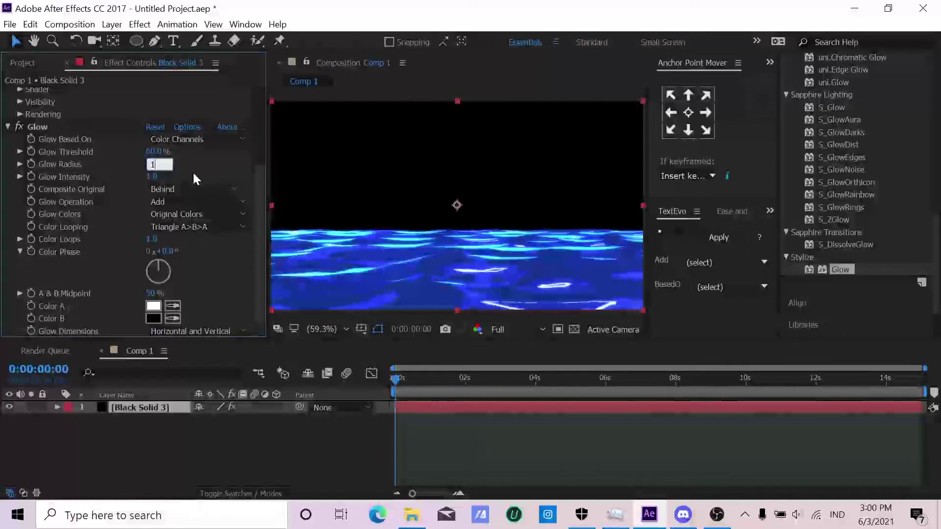
key(Return)
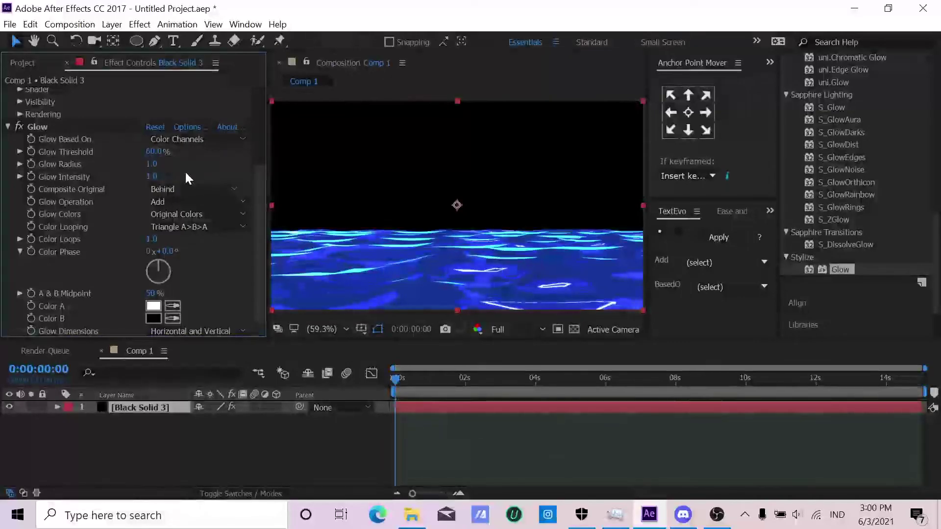
click(154, 167)
text(150)
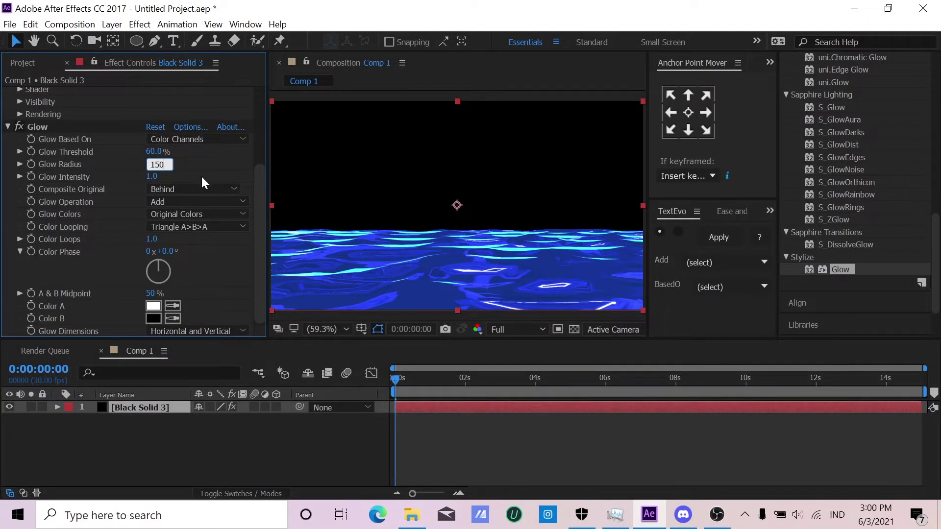
key(Return)
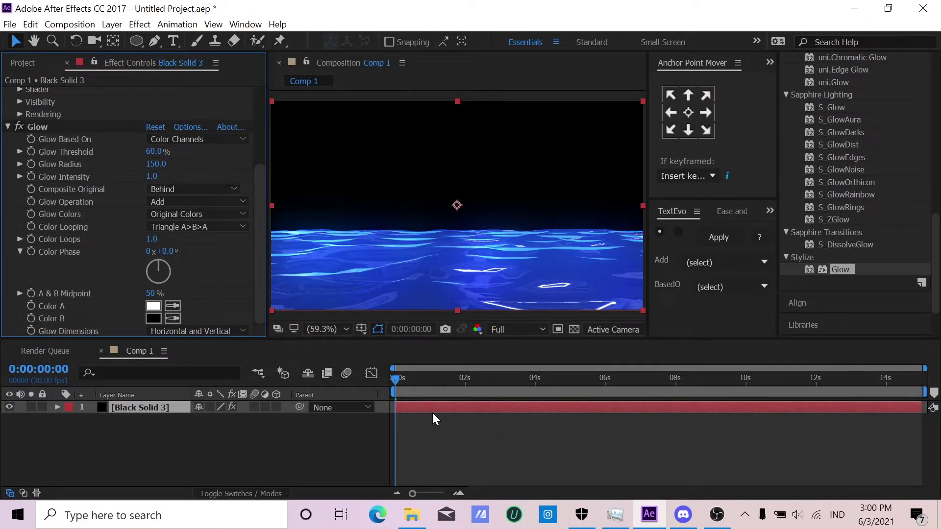
Lower the composition's preview resolution to Third.
click(501, 330)
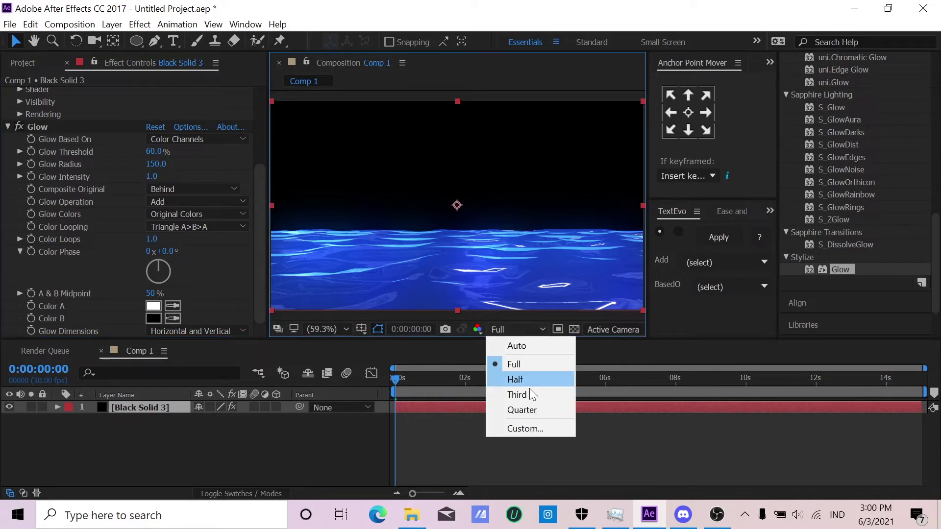
click(454, 443)
click(524, 329)
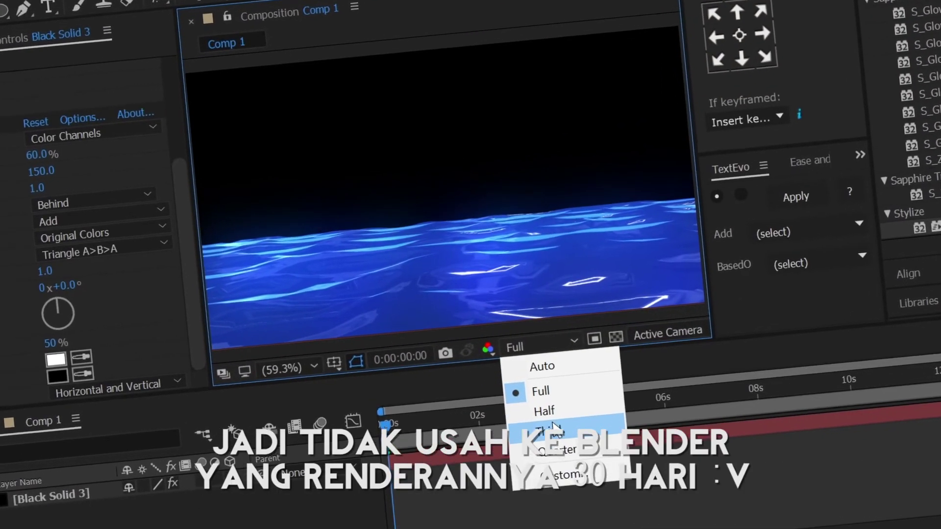
click(554, 429)
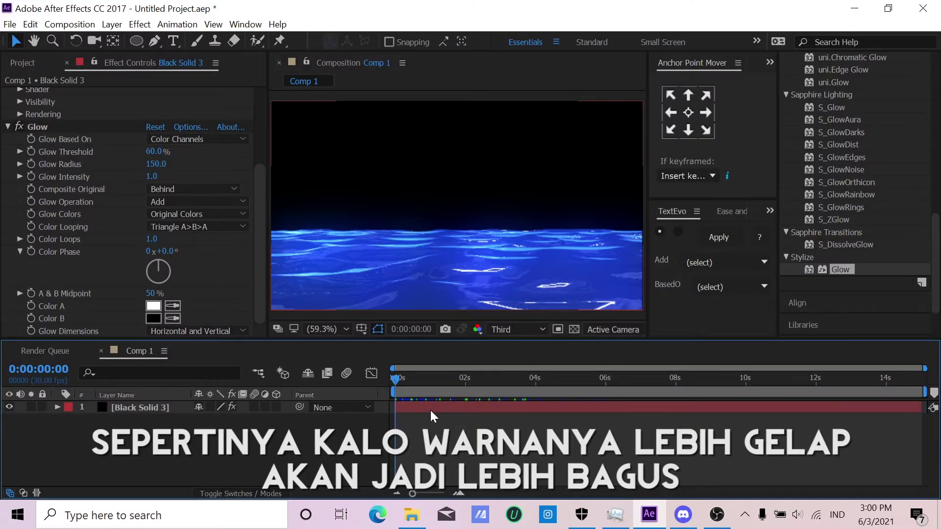
Darken the Mir material color to blue 0A2268 and scrub the start of the timeline to check the sea.
click(430, 408)
scroll(67, 175, up, 5)
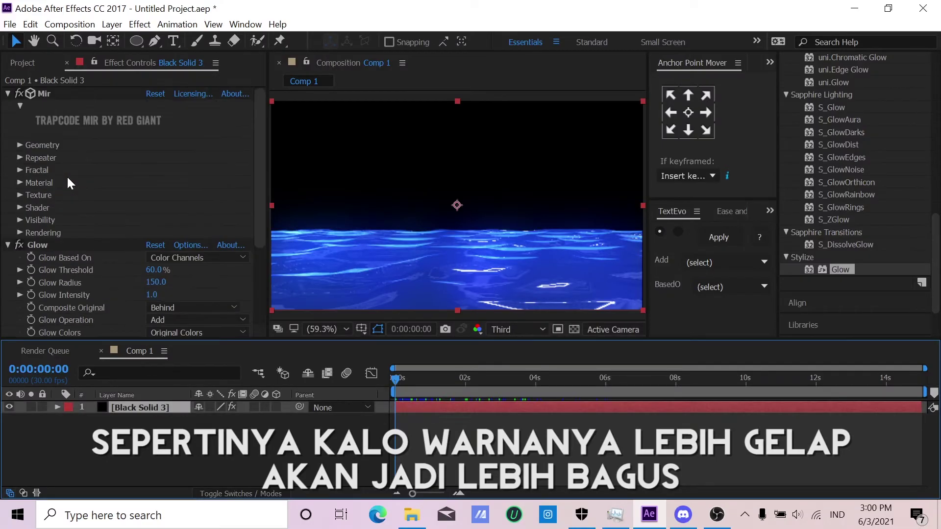
scroll(72, 189, down, 1)
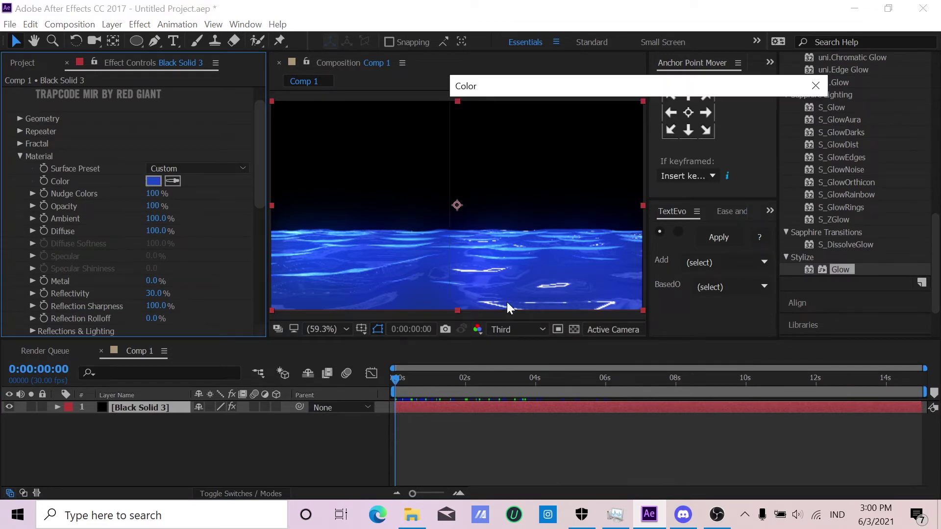
click(631, 221)
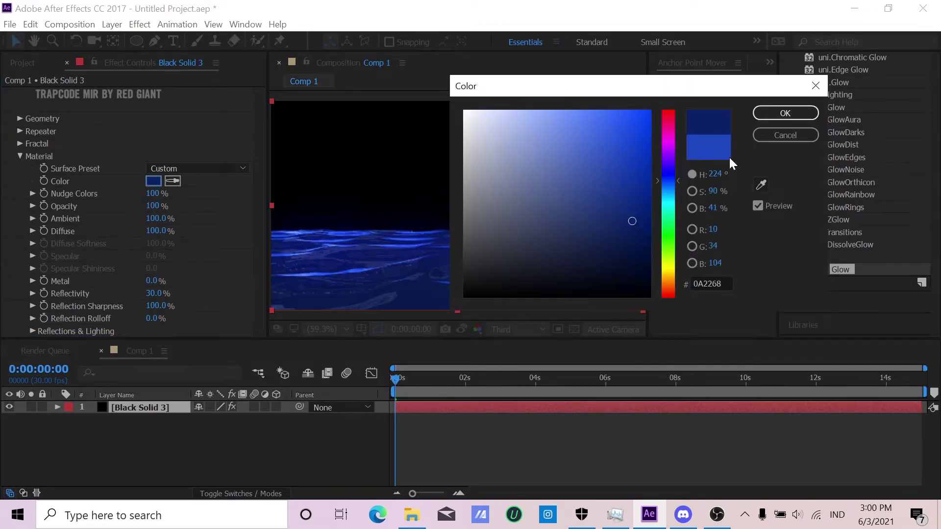
click(784, 113)
drag(407, 380, 293, 386)
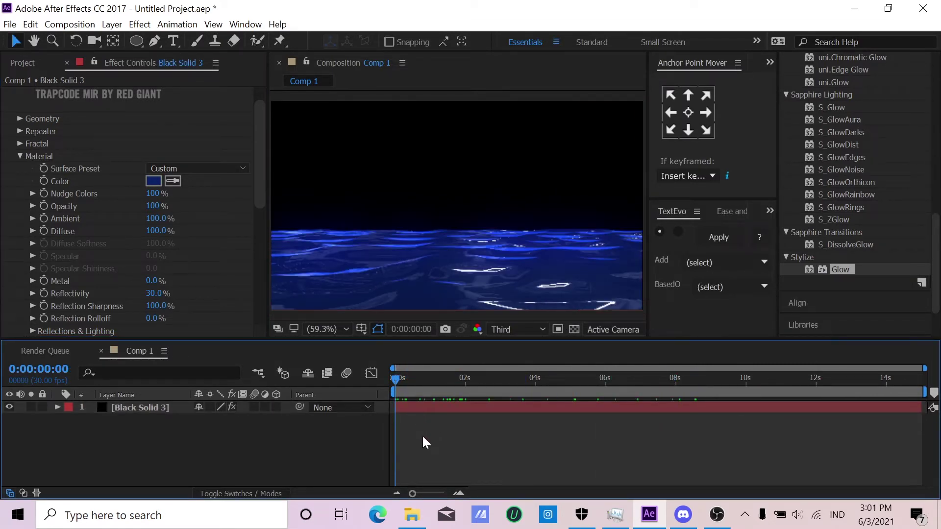
Draw a yellow circle above the sea, centered horizontally in the composition, with its anchor point at the circle's center.
click(136, 38)
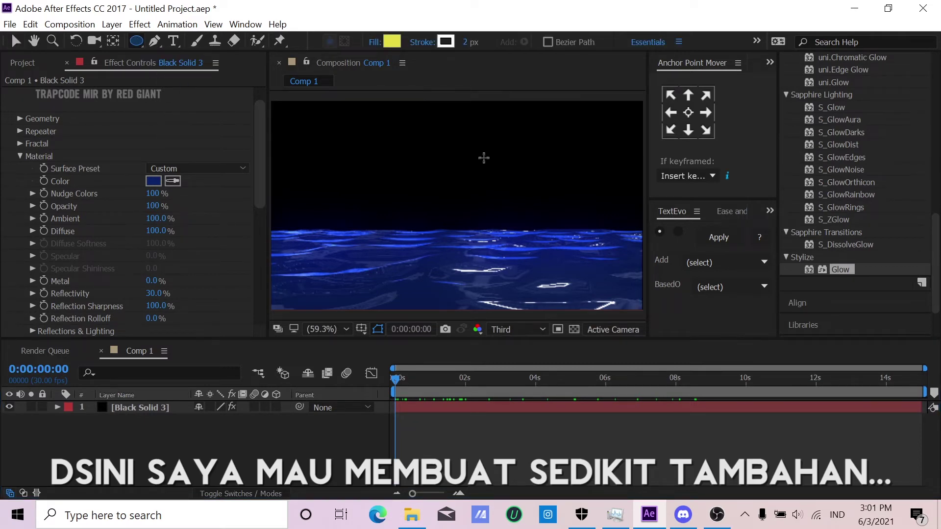
drag(466, 163, 493, 188)
click(449, 412)
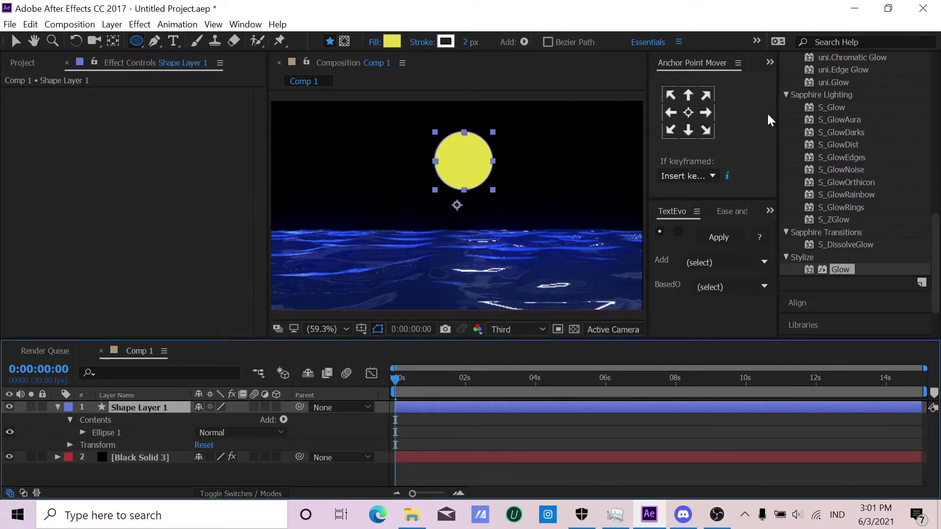
click(690, 116)
Apply the Stylize Glow effect to the yellow circle's shape layer and set its Glow Radius to 150.
scroll(870, 223, up, 10)
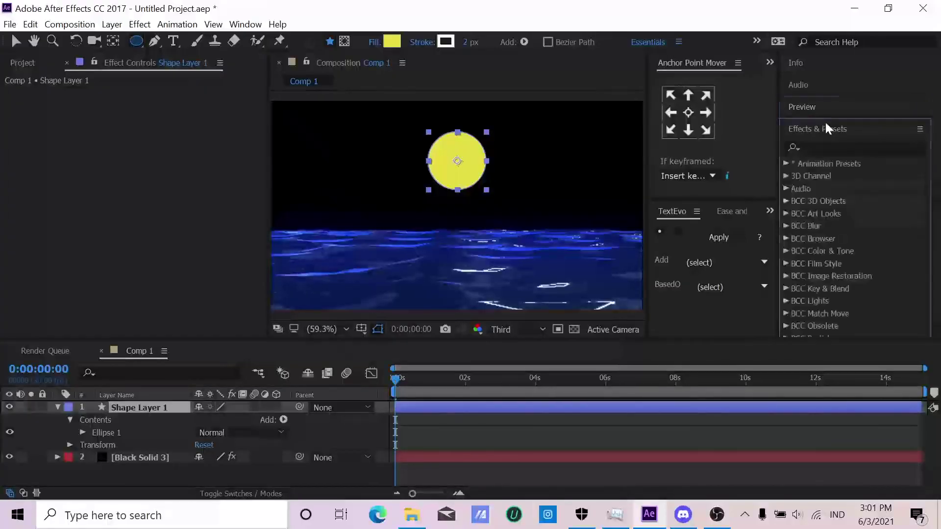
click(844, 148)
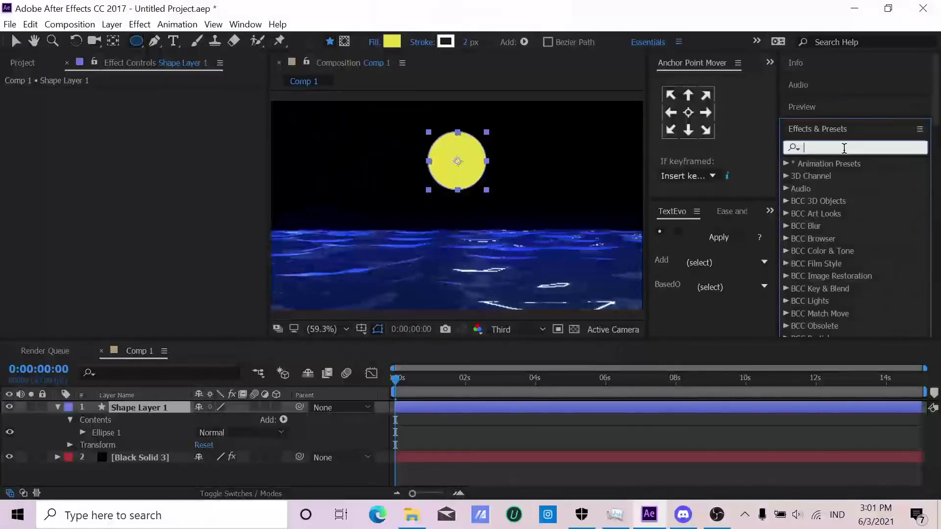
text(glow)
scroll(855, 245, down, 5)
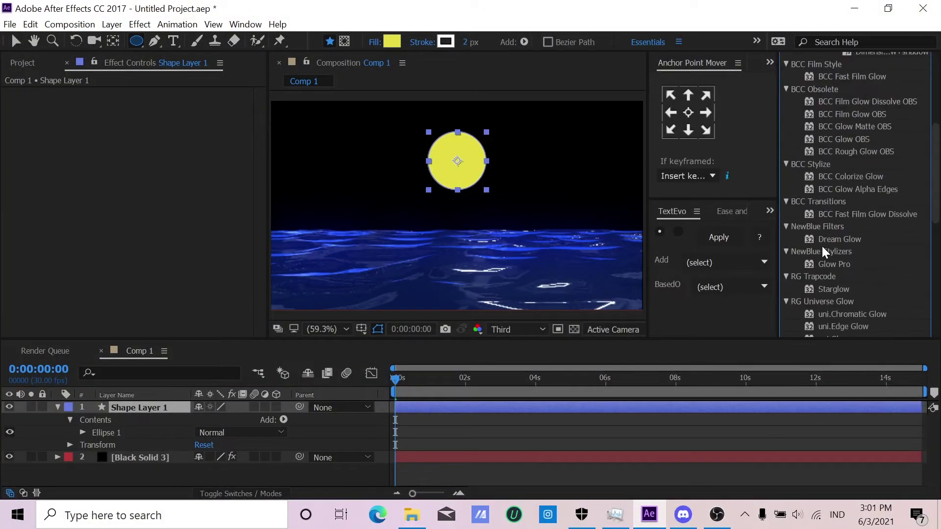
drag(840, 204, 166, 170)
text(150)
key(Return)
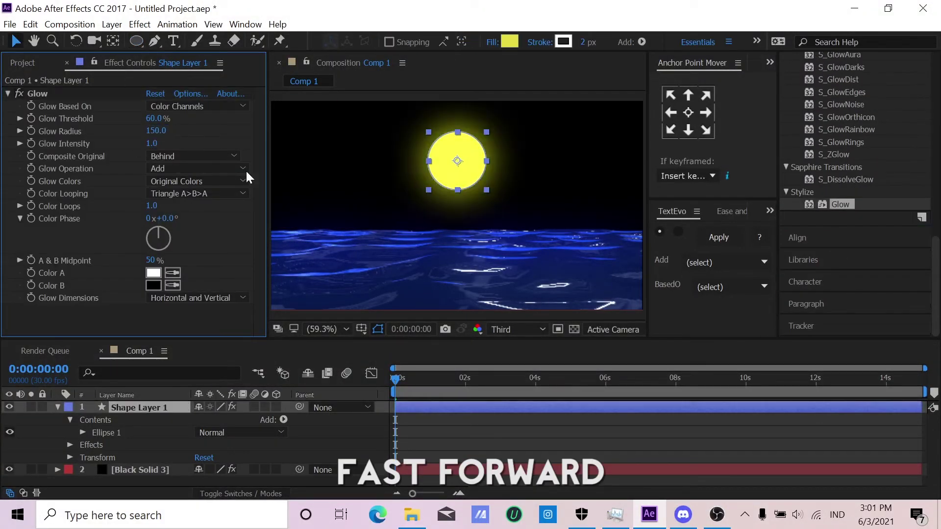
Set the yellow circle's Glow Intensity to 0.7 and collapse the shape layer's properties in the timeline.
click(152, 143)
text(0.7)
key(Return)
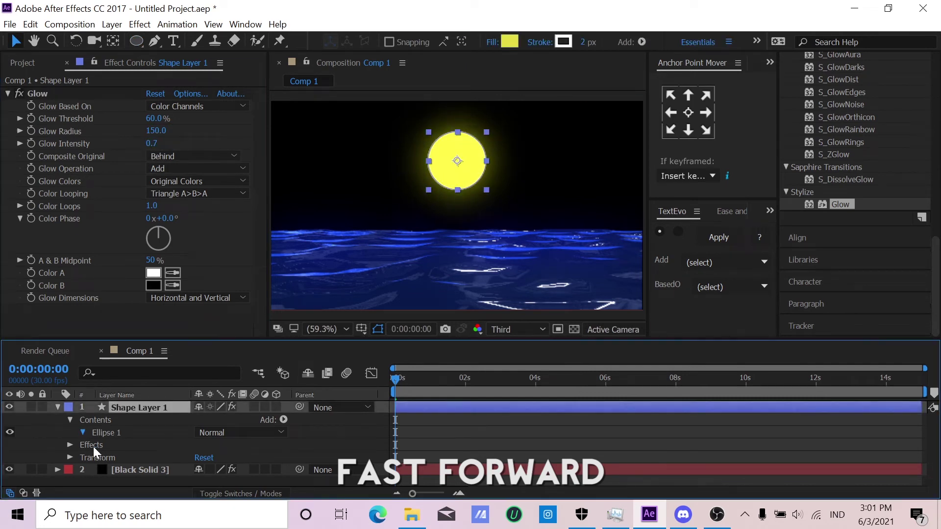
click(83, 432)
key(F2)
click(58, 407)
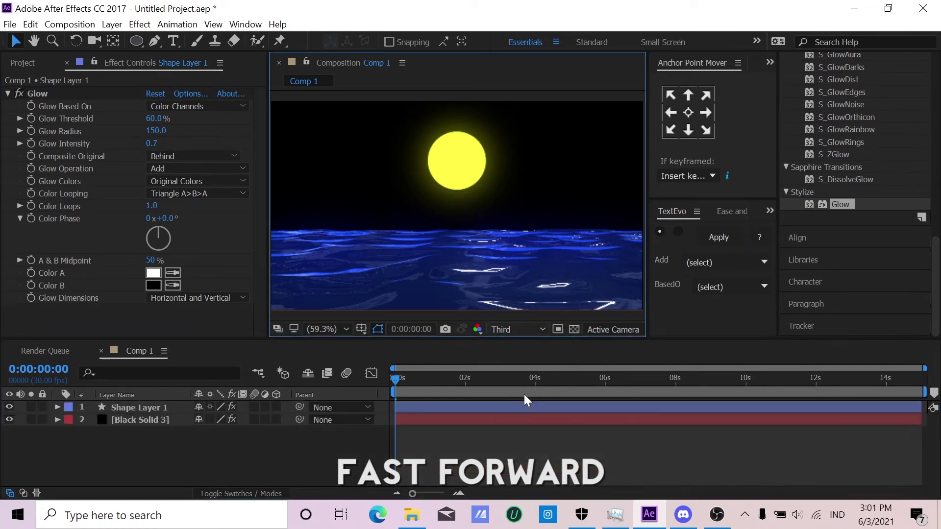
View the moon and sea composition at Full resolution in a maximized viewer, and restore the normal layout.
click(504, 407)
click(478, 439)
key(ctrl+j)
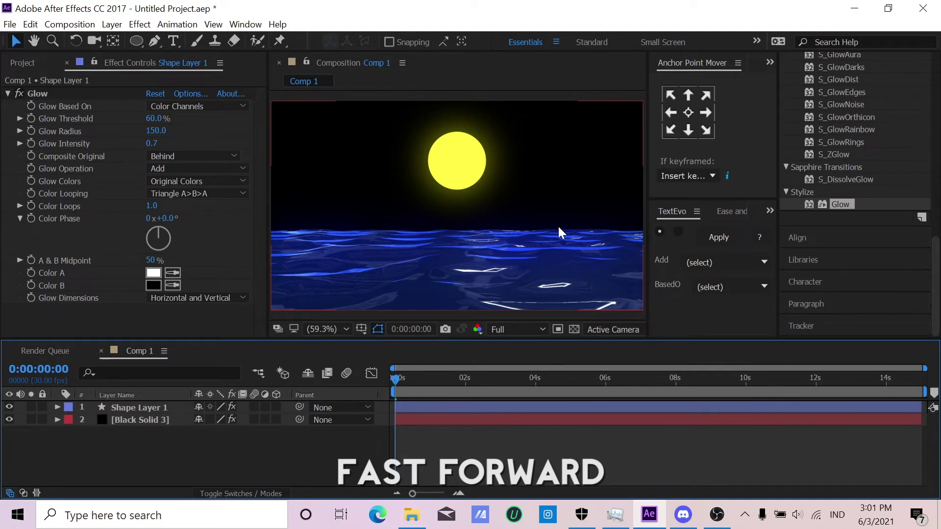
key(grave)
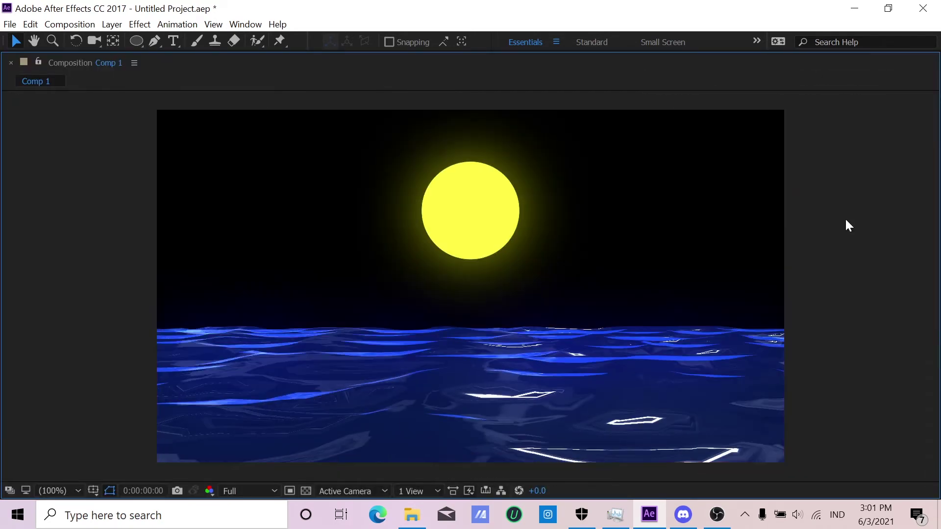
key(space)
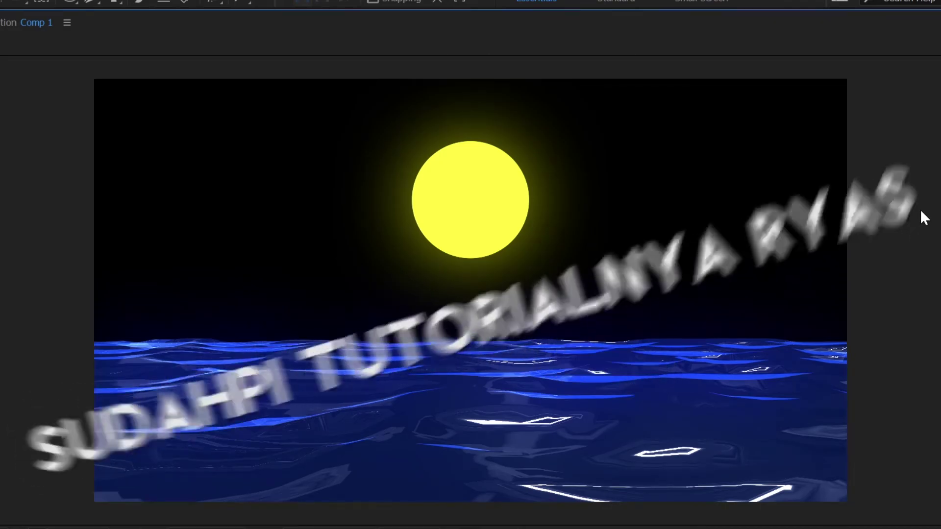
key(space)
key(grave)
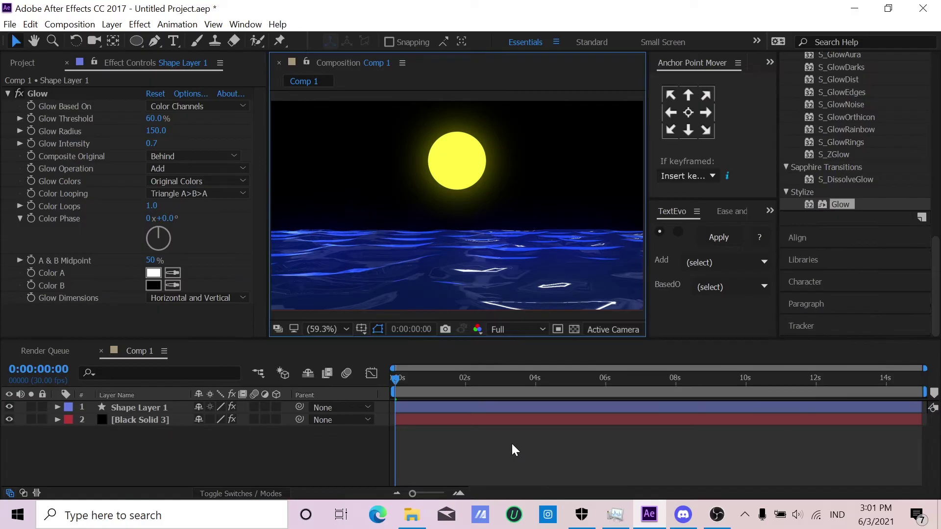
Lower the composition's preview resolution to Third and scrub the start of the timeline to check the sea beneath the moon.
click(516, 329)
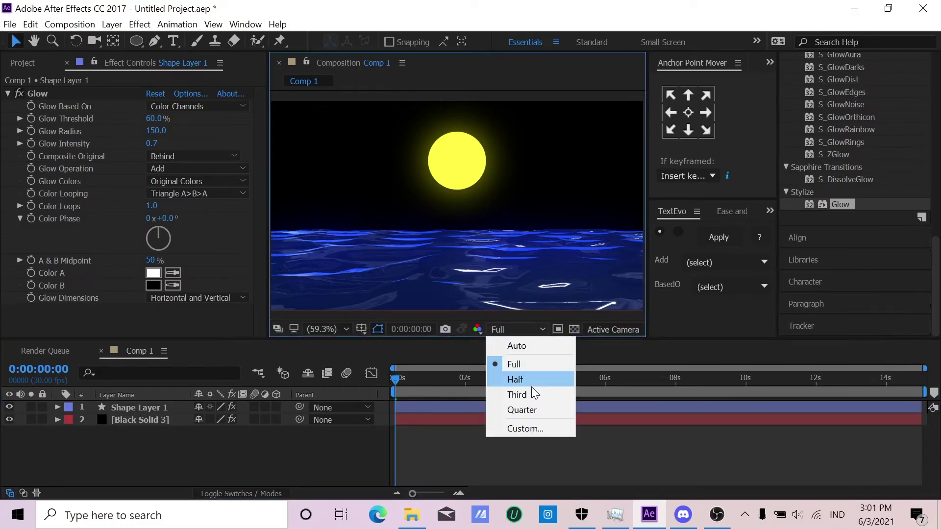
click(532, 393)
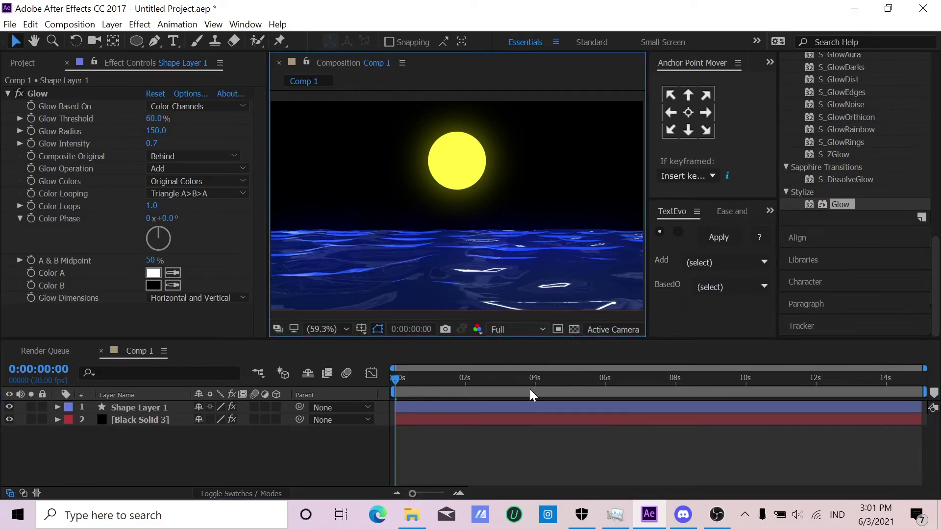
drag(402, 377, 348, 410)
drag(413, 380, 340, 438)
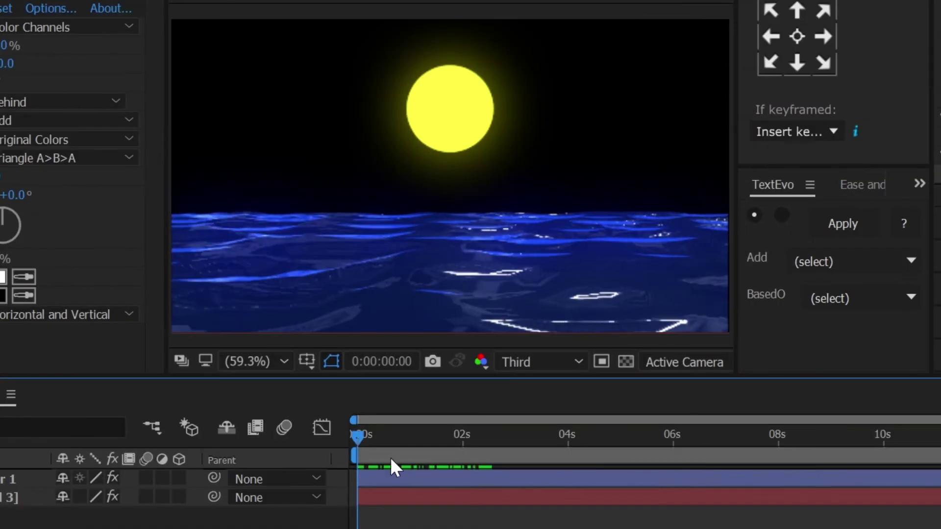
click(383, 436)
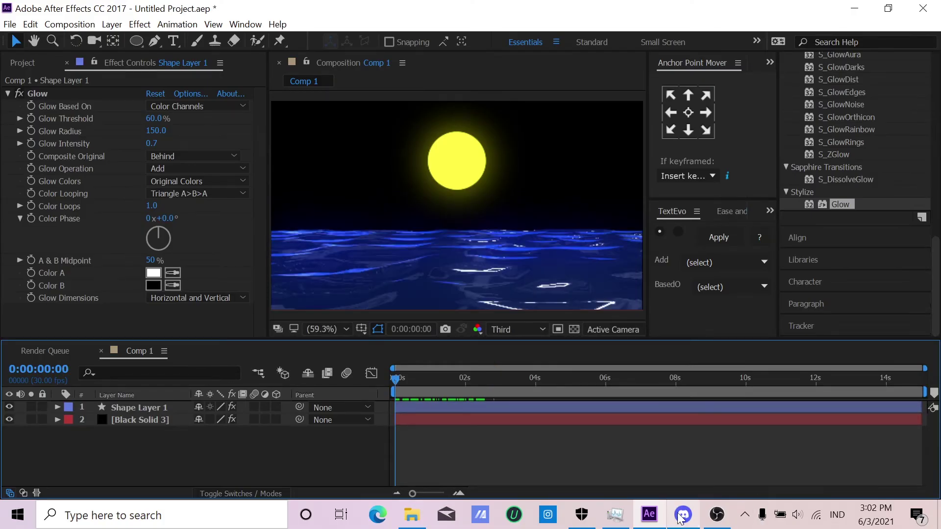
Switch to OBS, raise the Desktop Audio volume to -9.5 dB, and minimize its window.
click(682, 516)
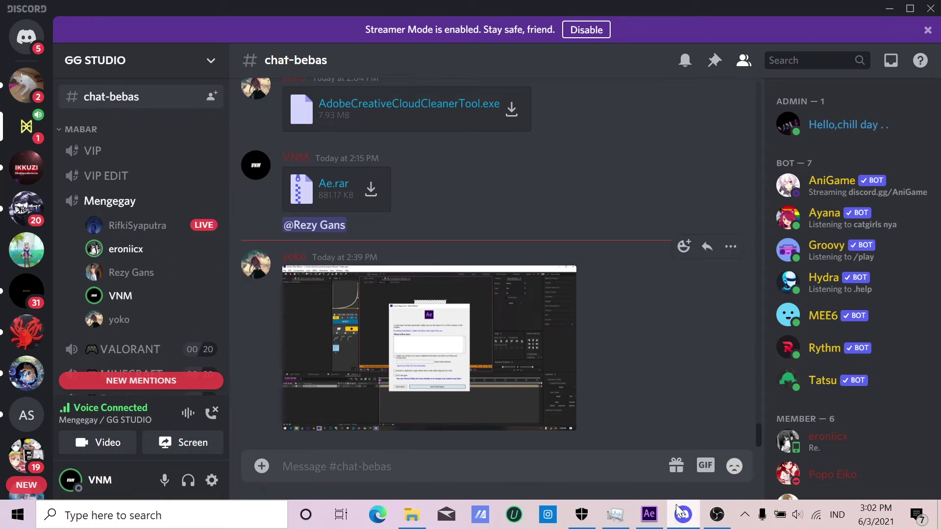
click(716, 514)
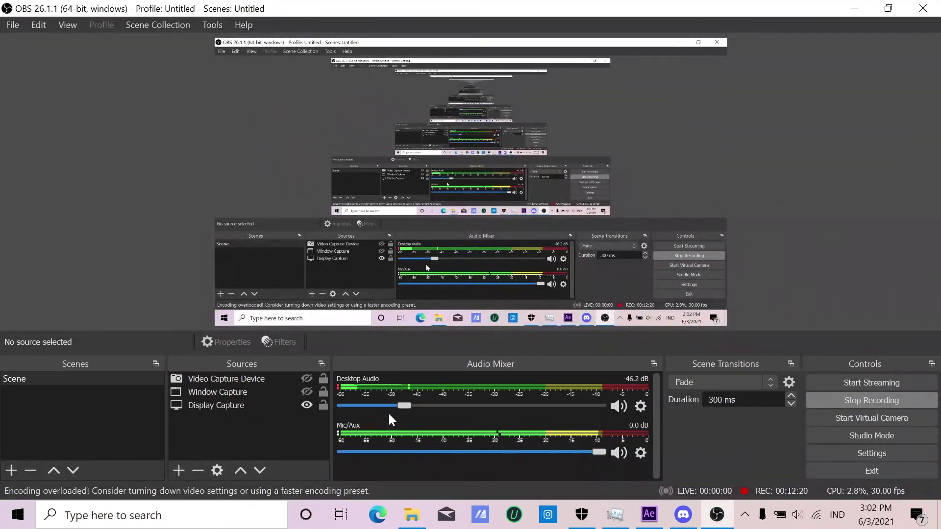
drag(437, 417, 512, 416)
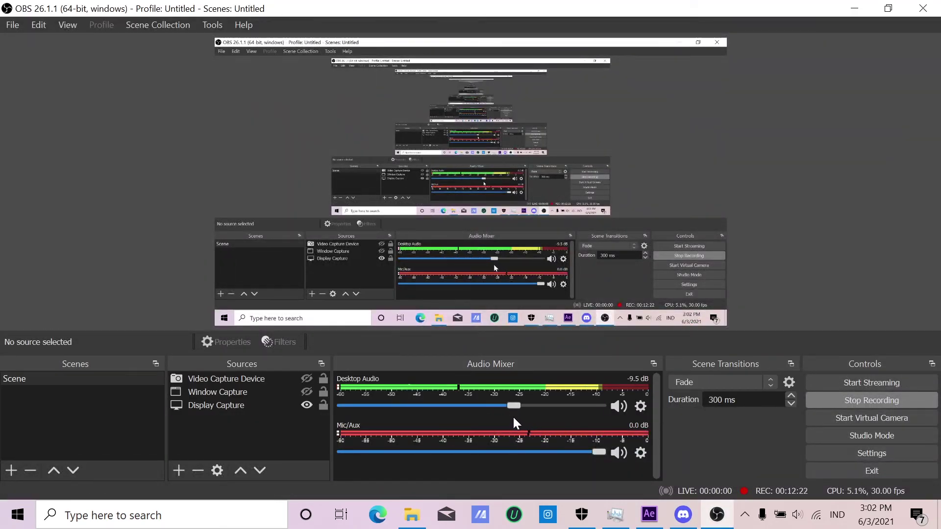
click(852, 9)
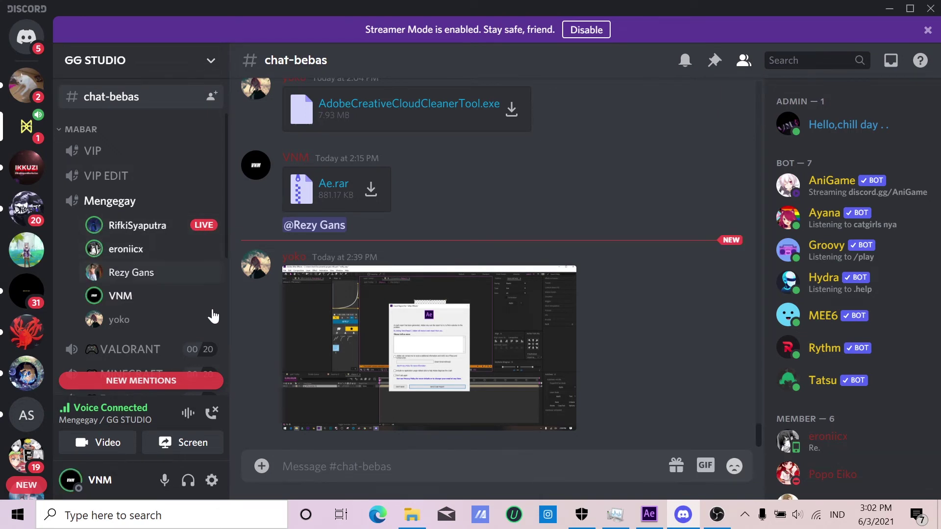
click(147, 225)
click(586, 292)
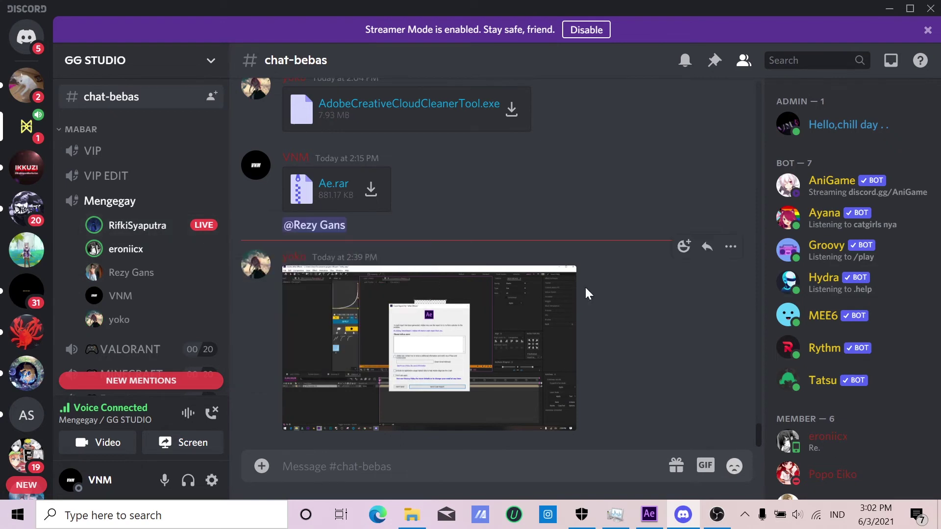
click(132, 225)
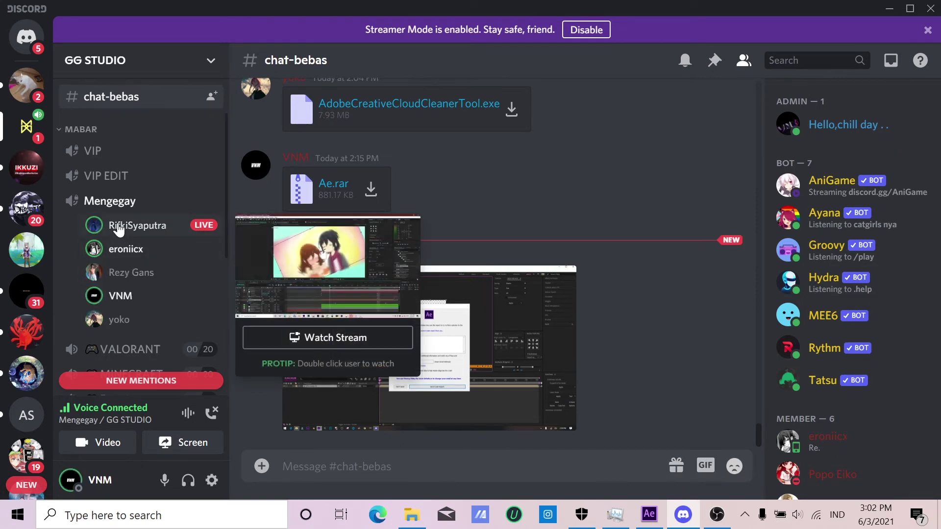
click(161, 224)
click(175, 230)
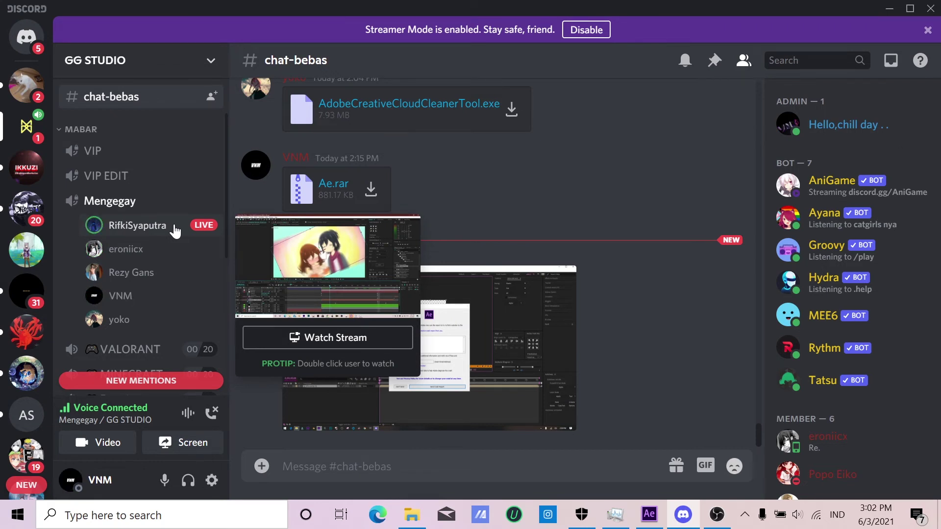
click(176, 255)
click(175, 231)
click(175, 231)
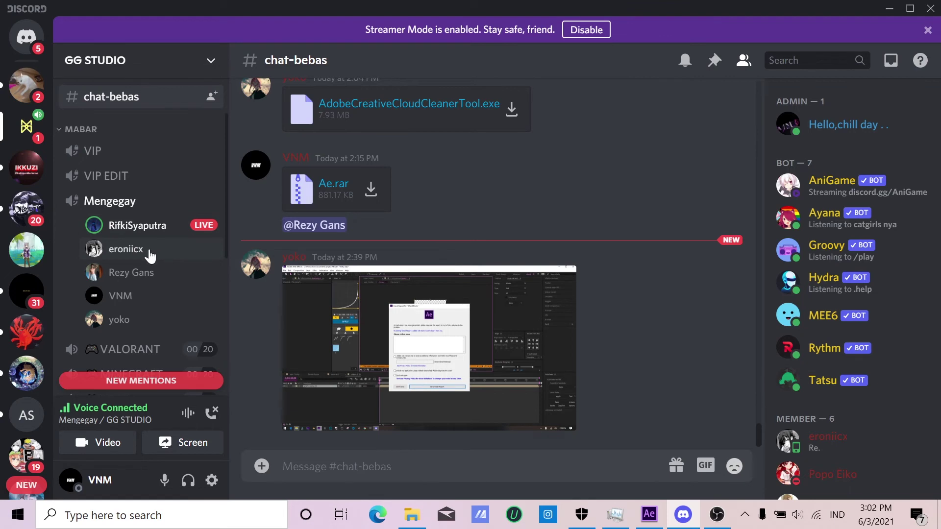